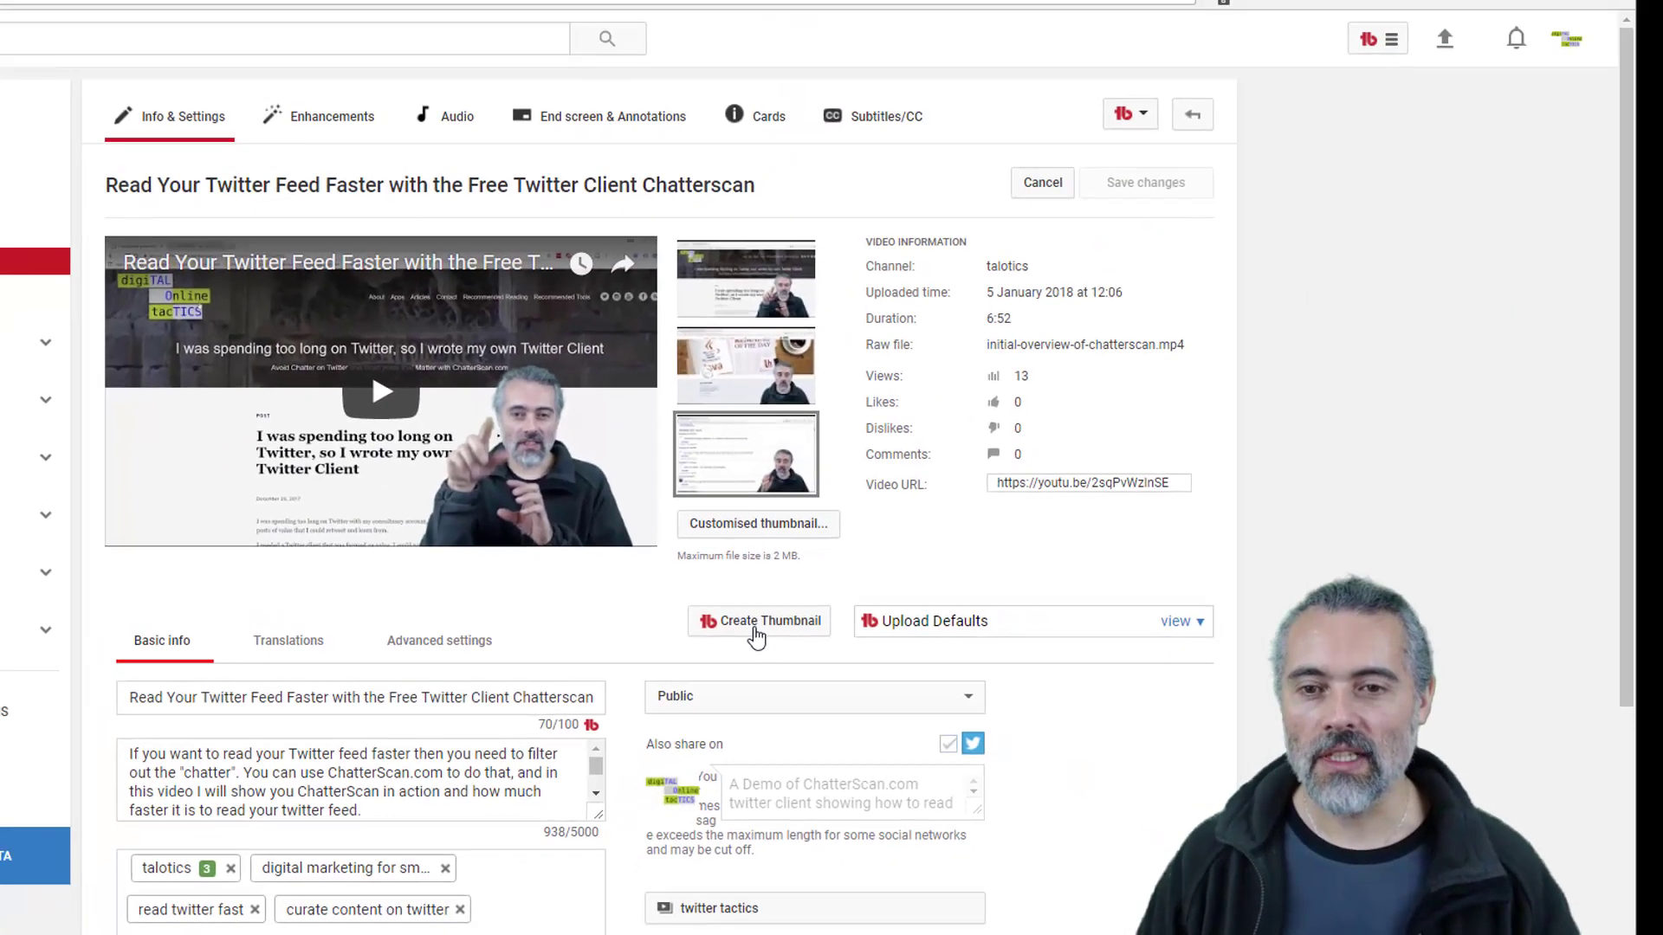
Open TubeBuddy's thumbnail generator from the Chatterscan video's Info & Settings page
click(726, 596)
Set the thumbnail background to the video's still frame at 0:40 and continue to layers
click(464, 414)
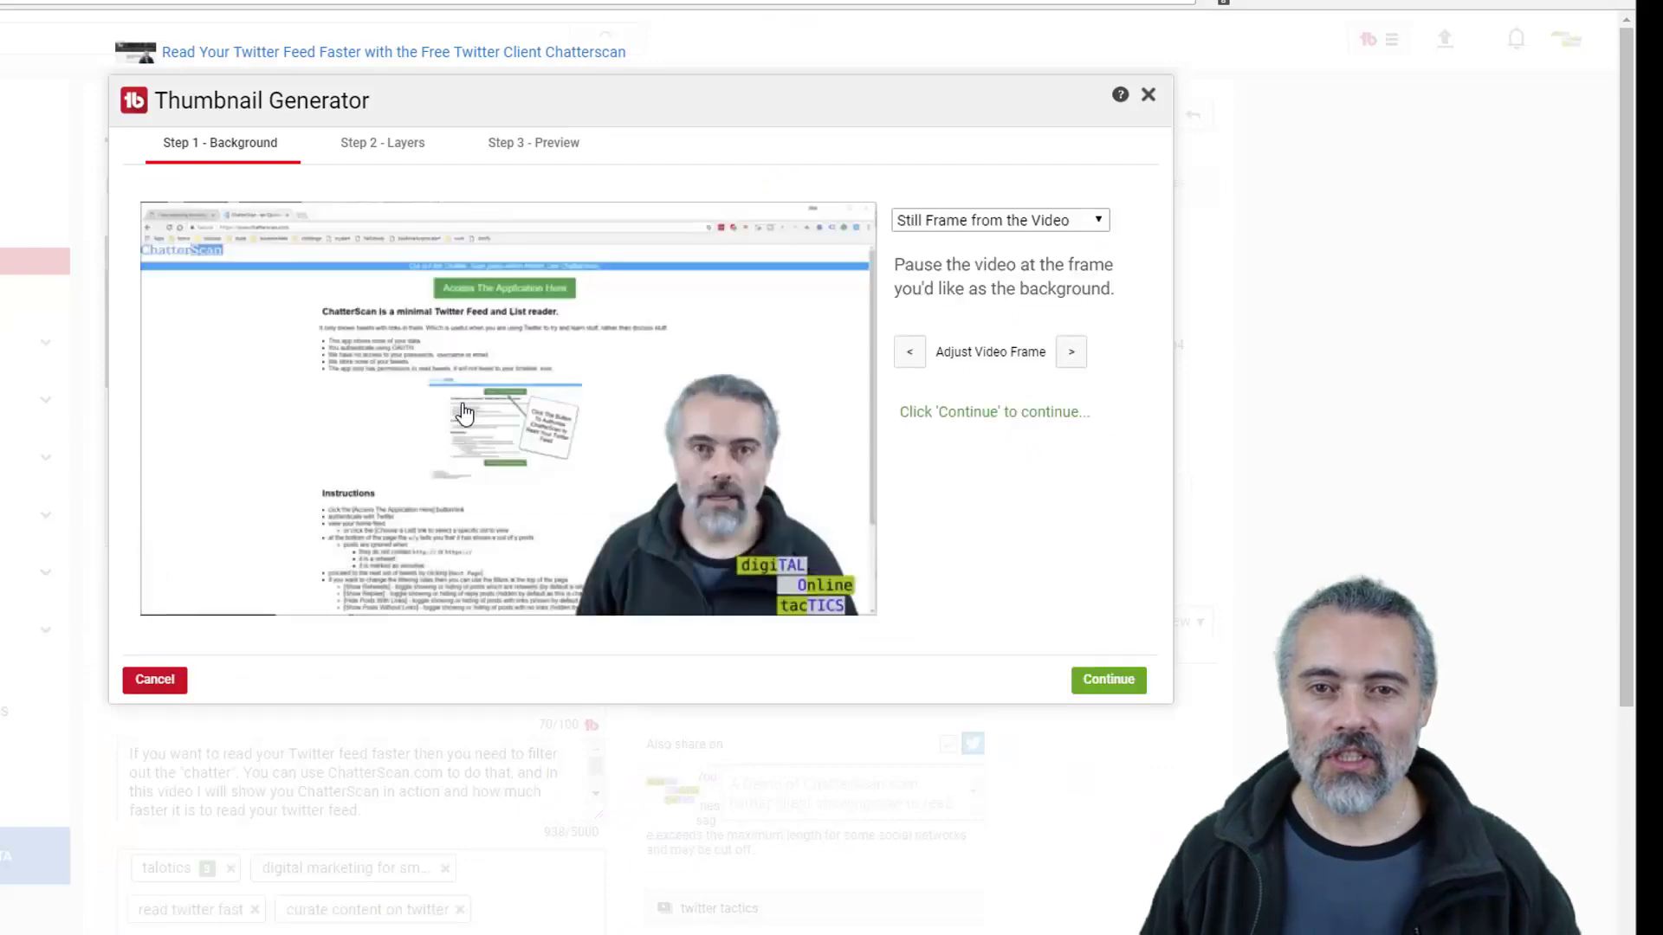
click(211, 574)
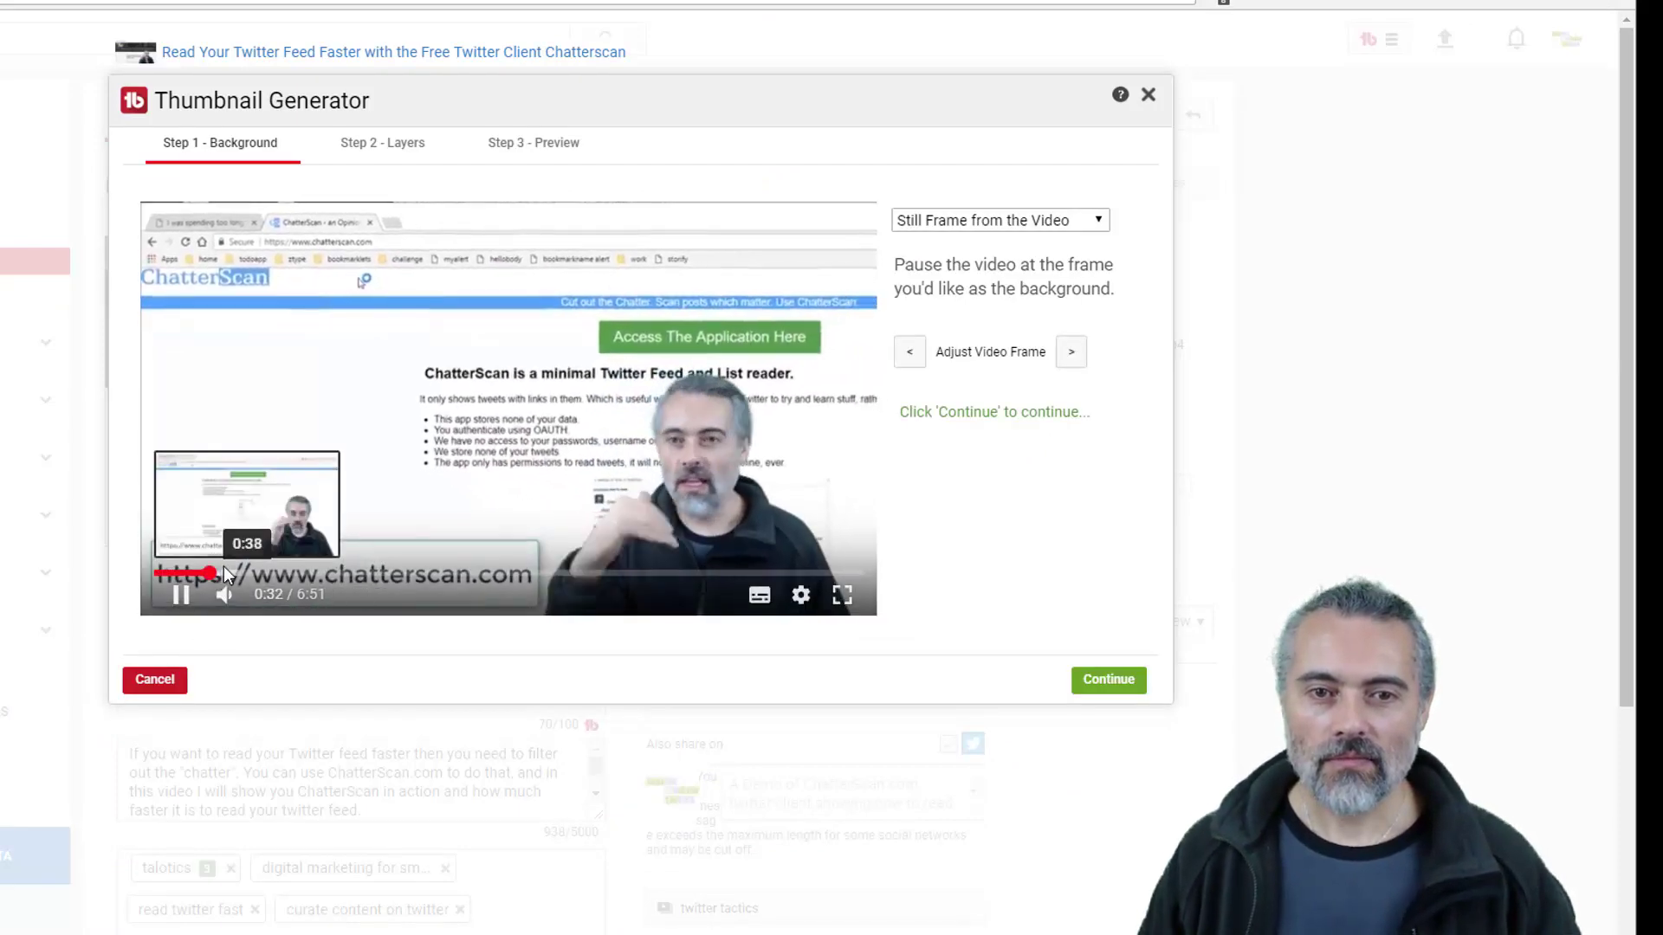
click(224, 574)
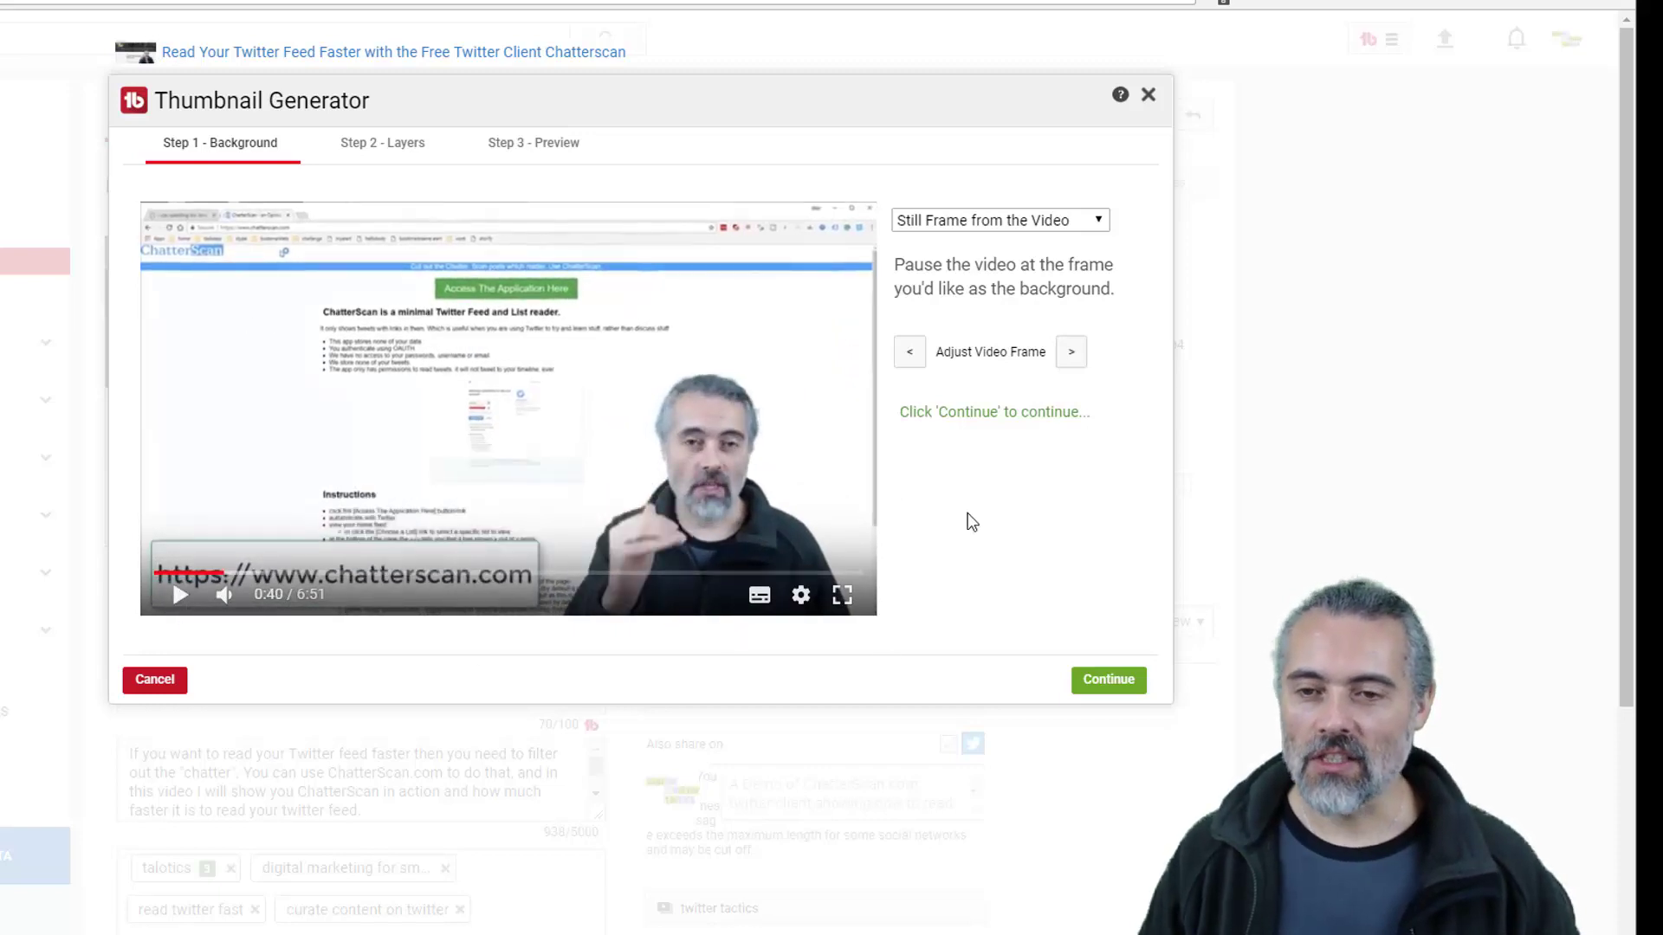
click(1109, 679)
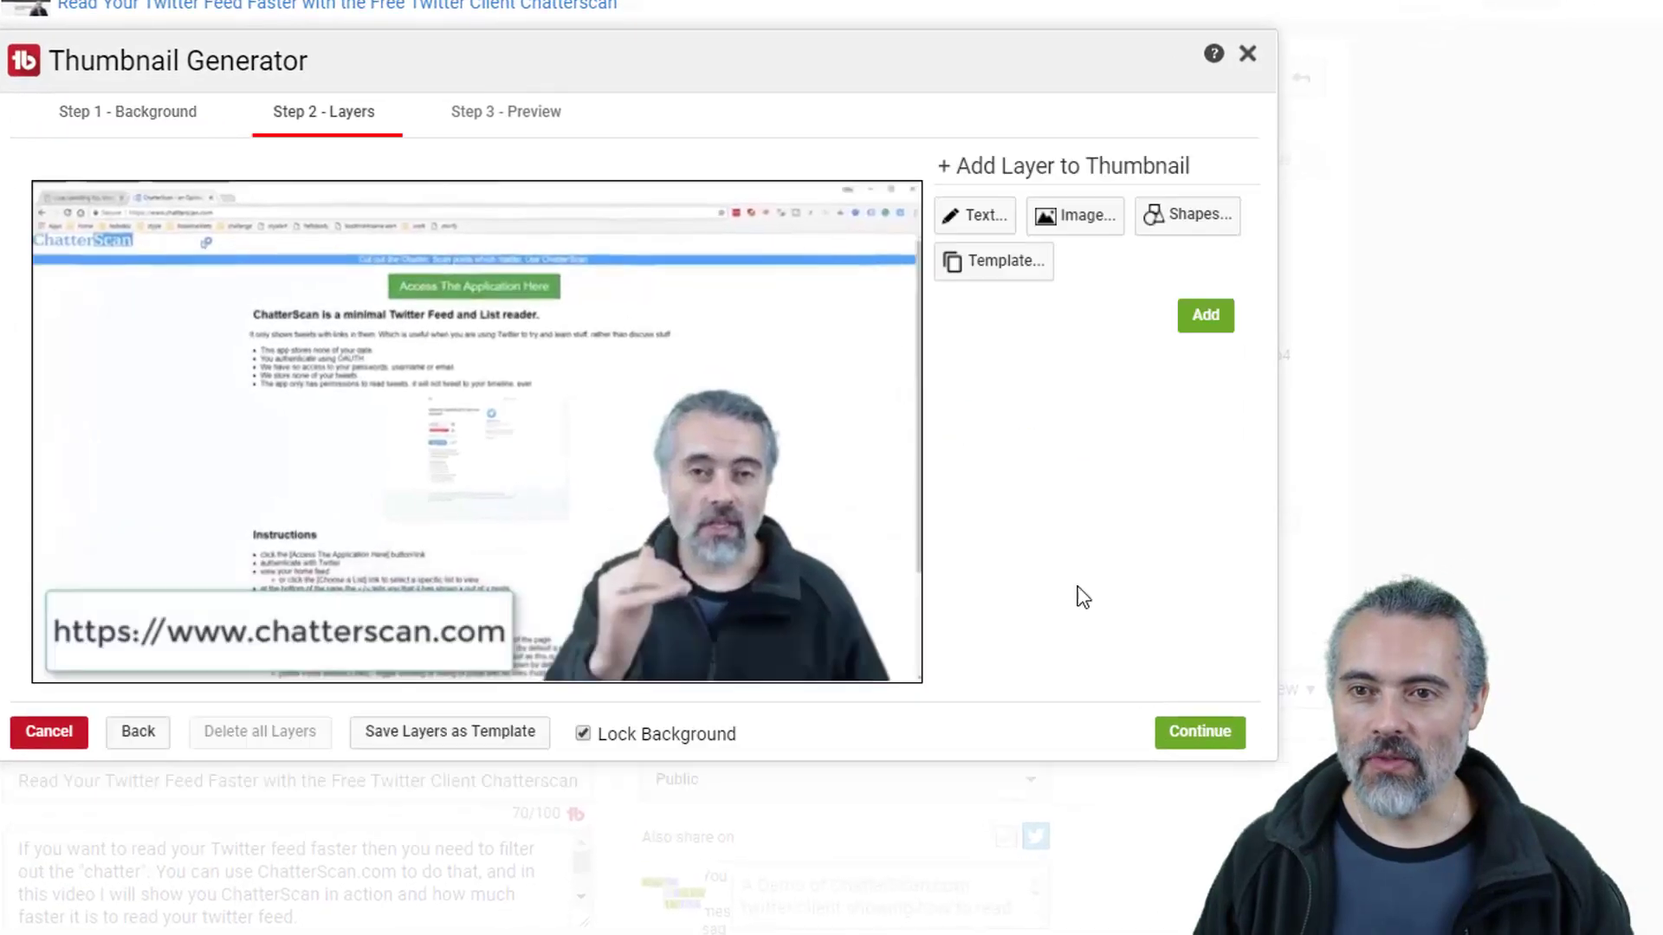
Add a white (#ffffff) text layer reading 'Free Twitter Client'
click(979, 219)
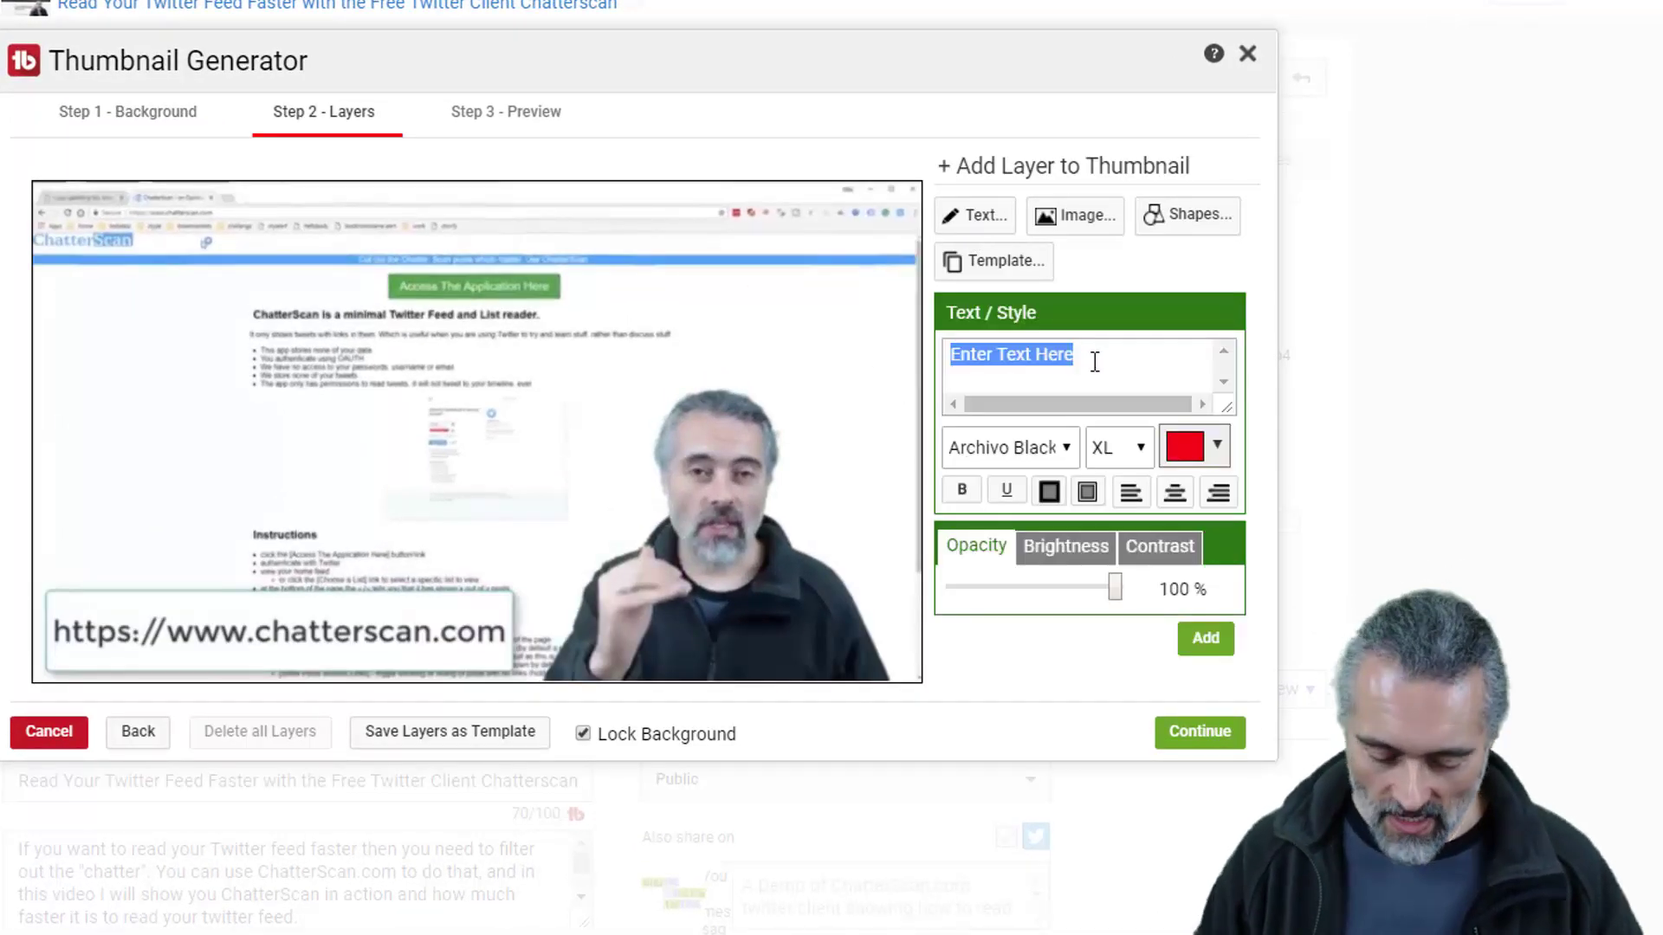
text(Free Twitt)
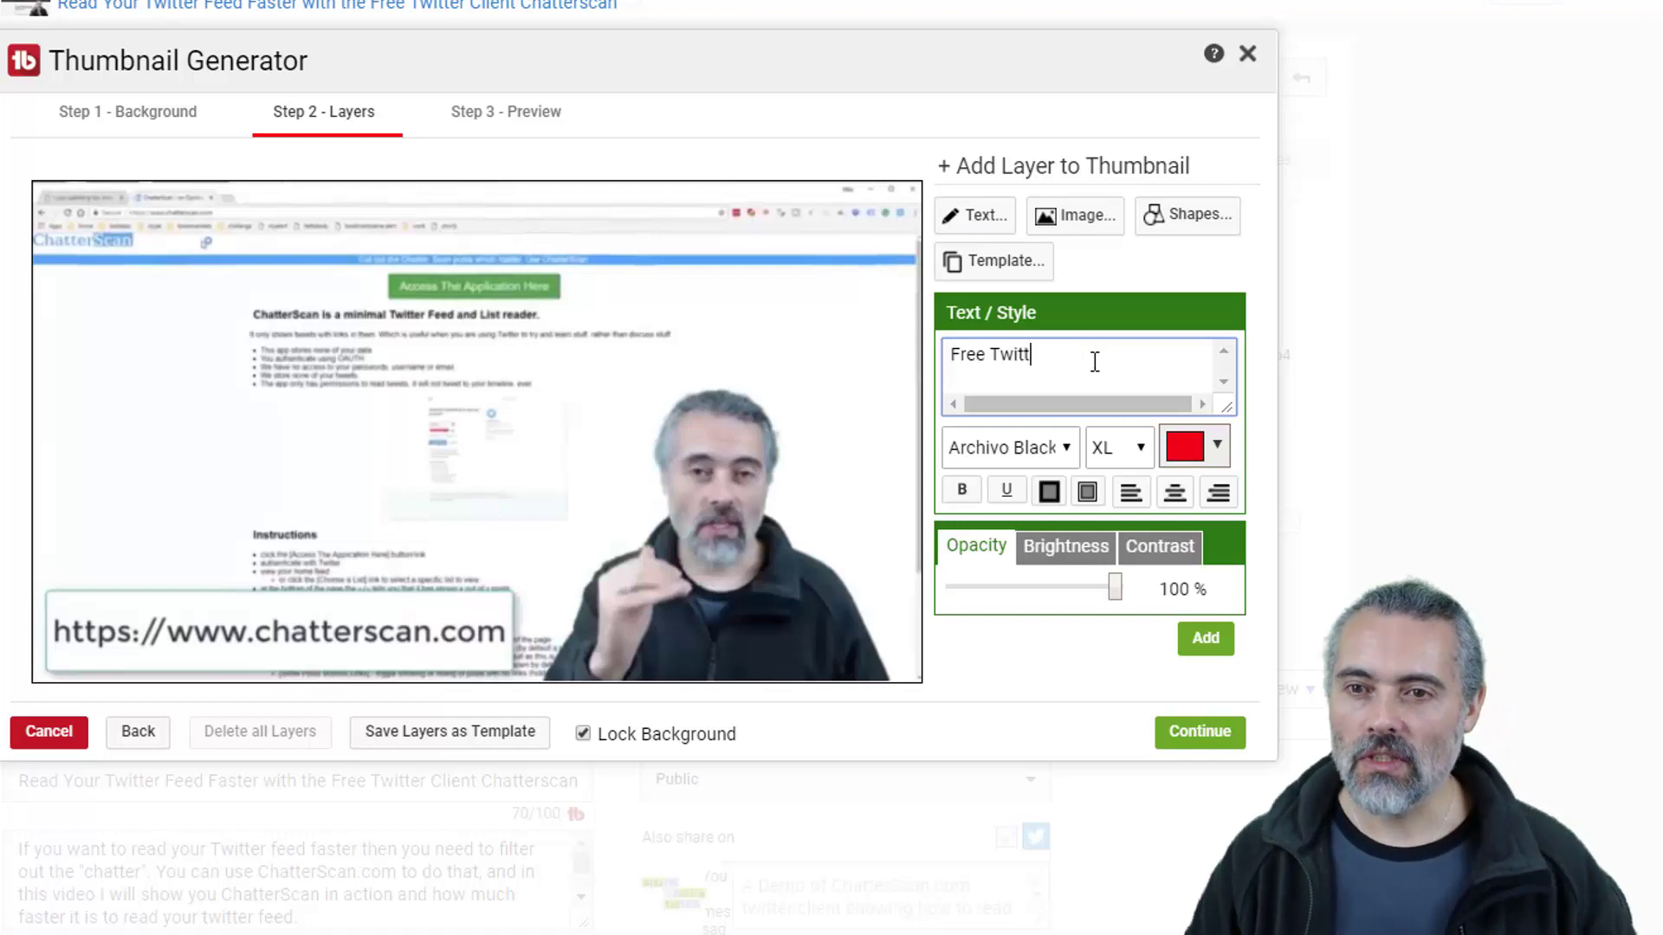
text(er Client)
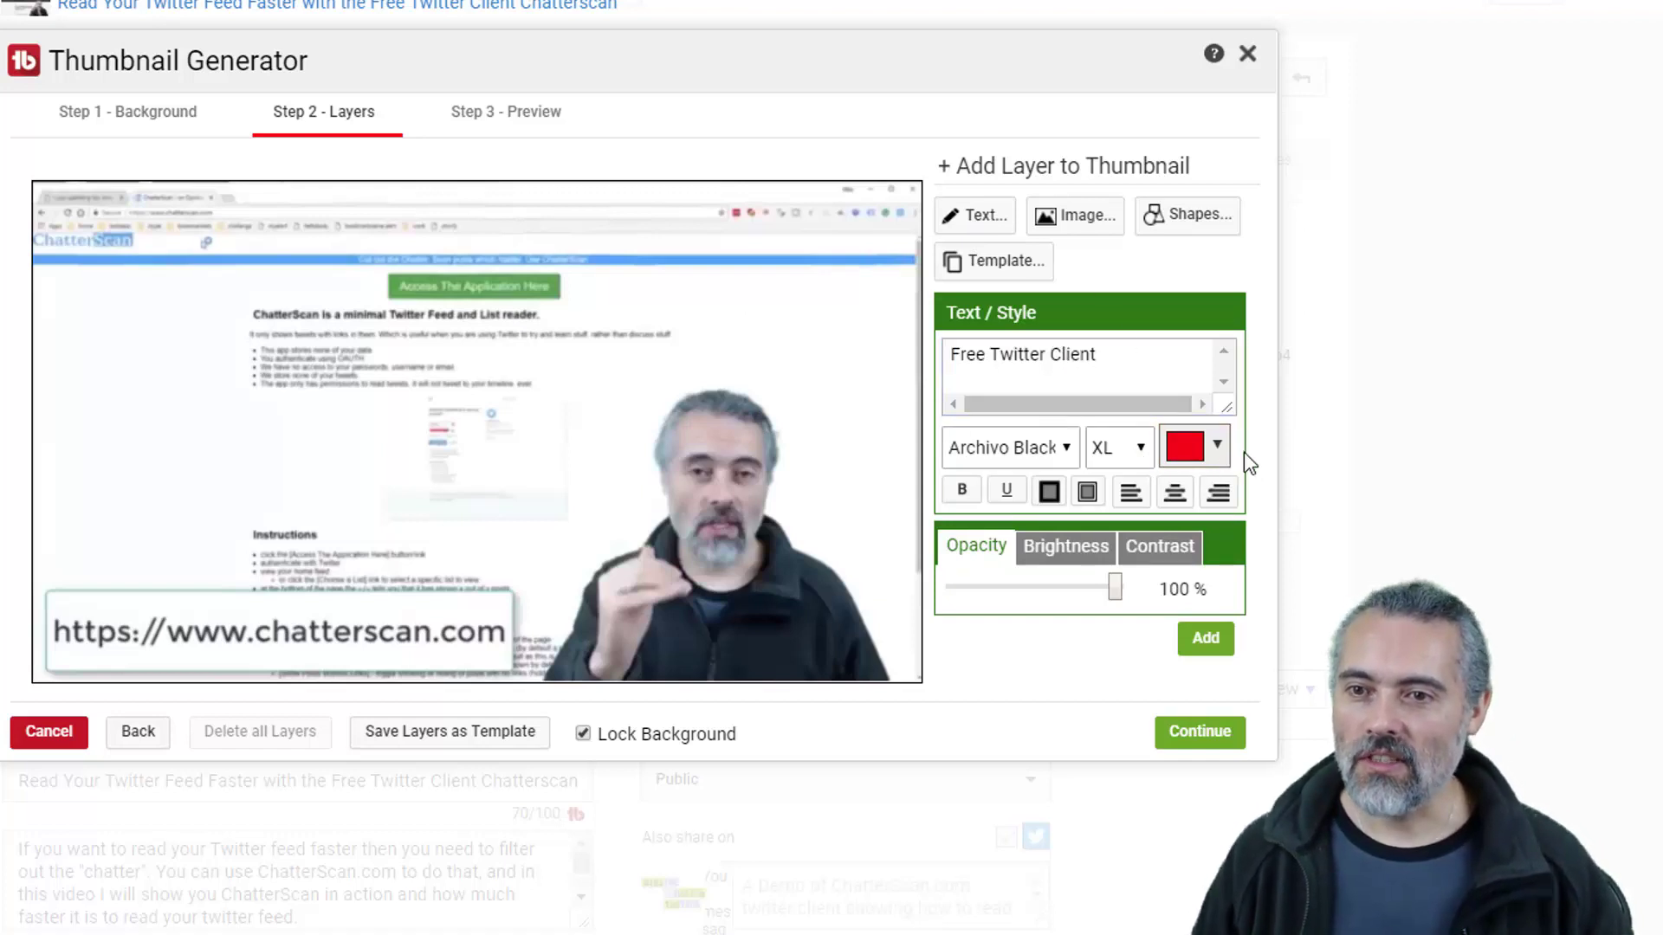
click(1216, 448)
drag(1237, 501, 1157, 483)
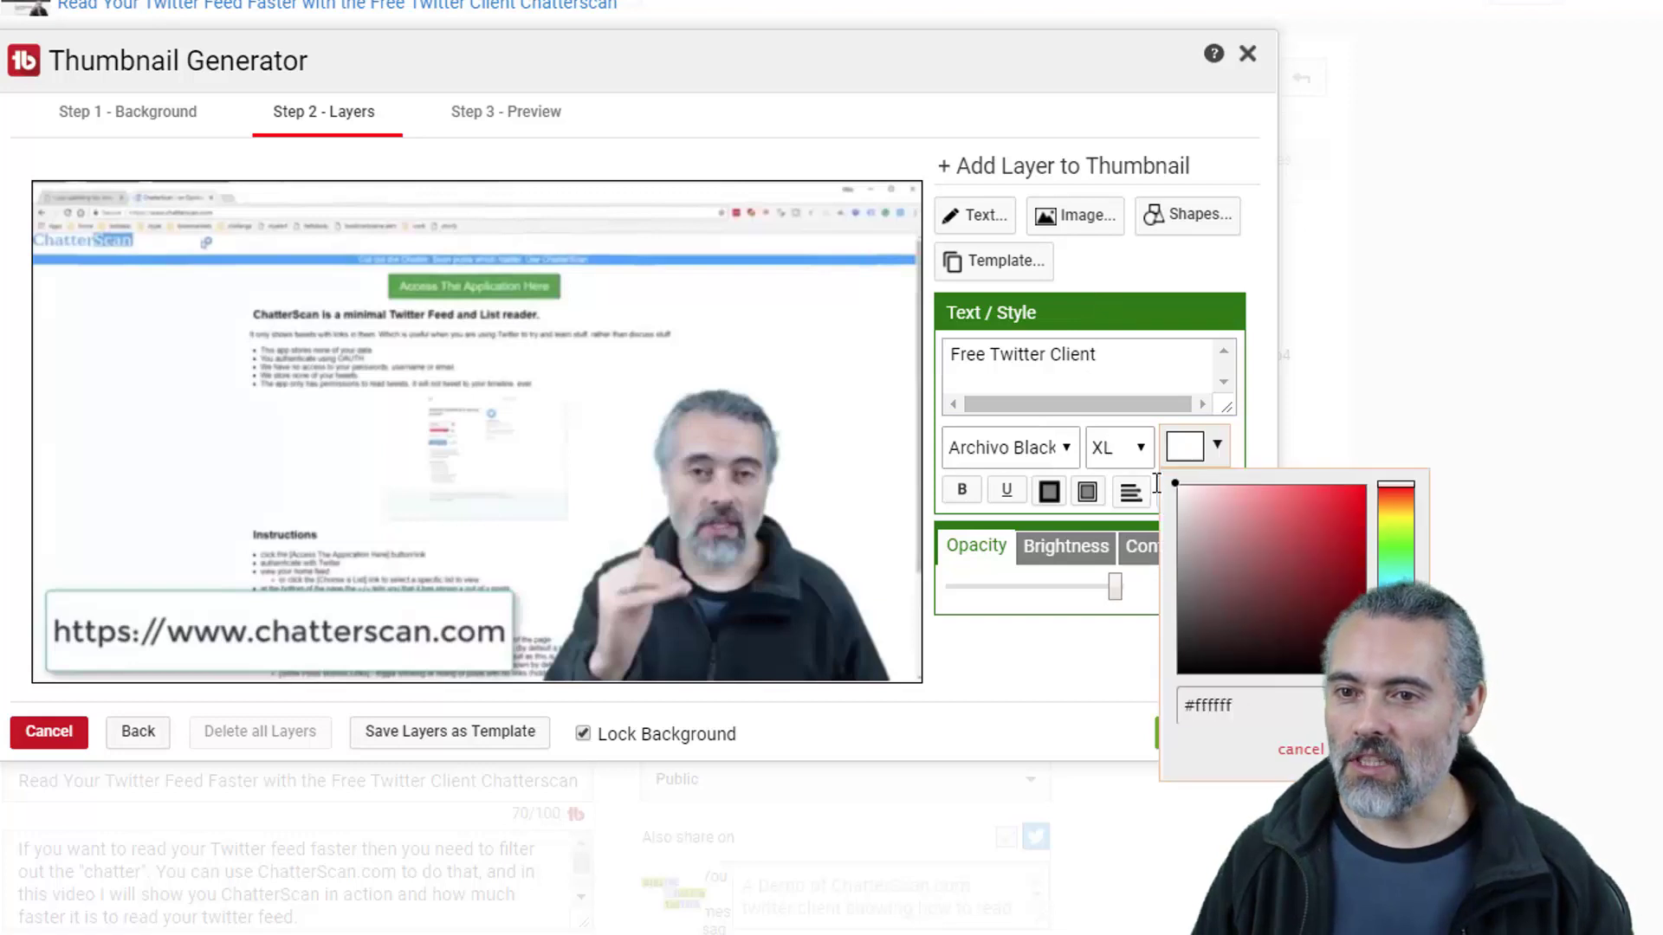
click(1373, 750)
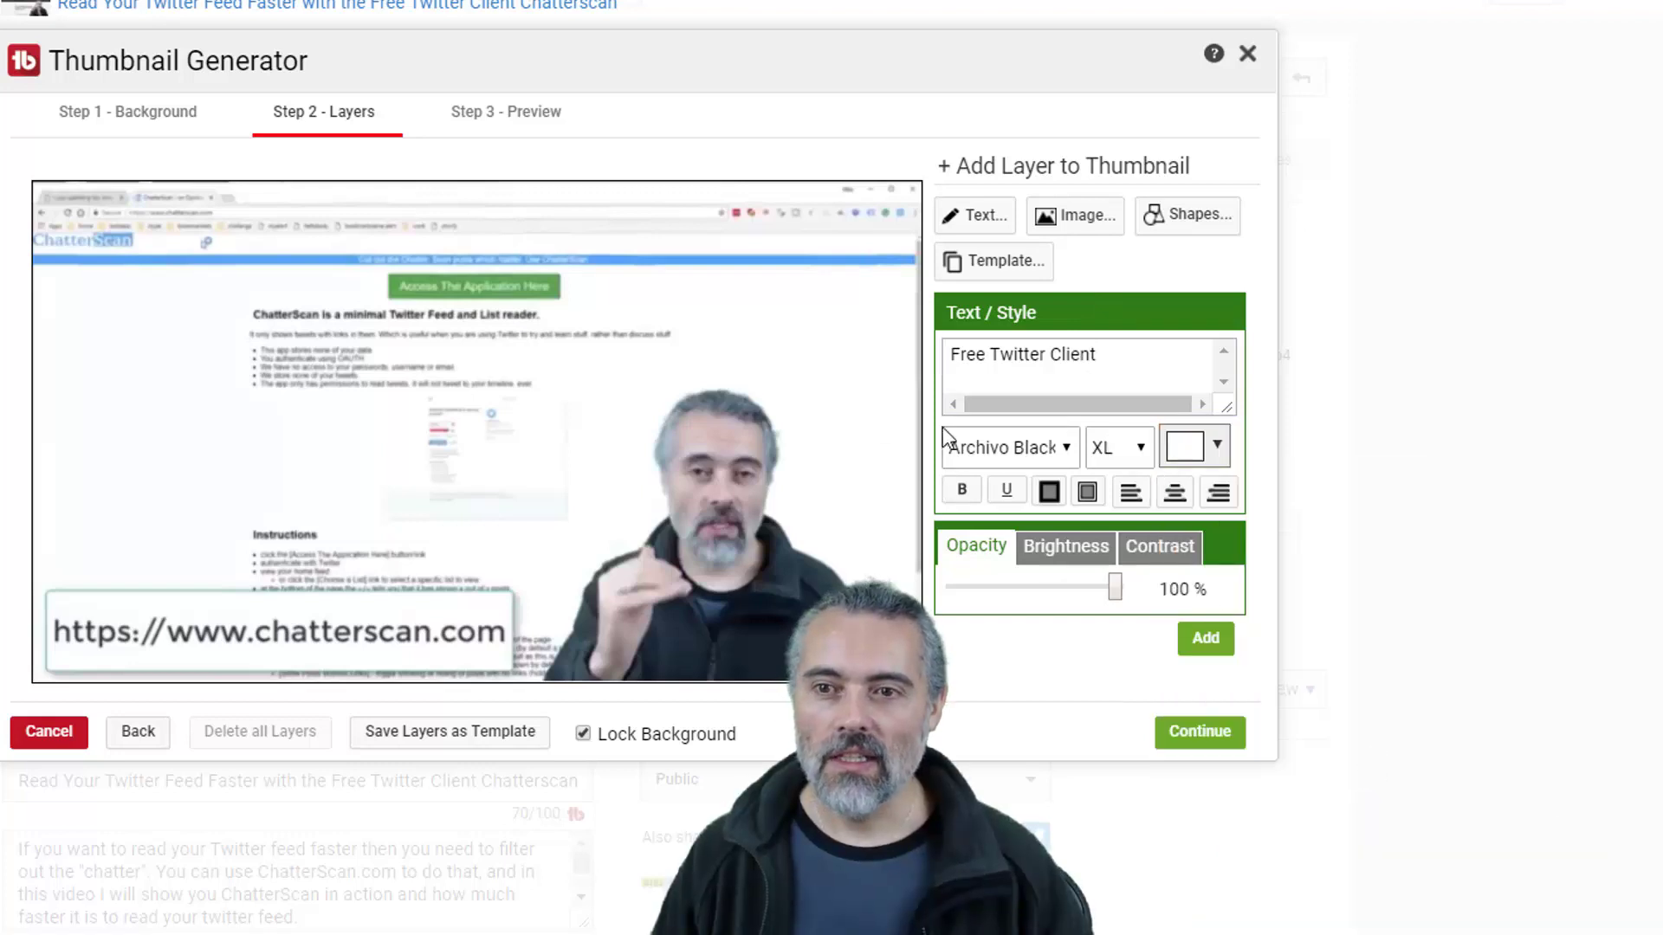
click(1205, 639)
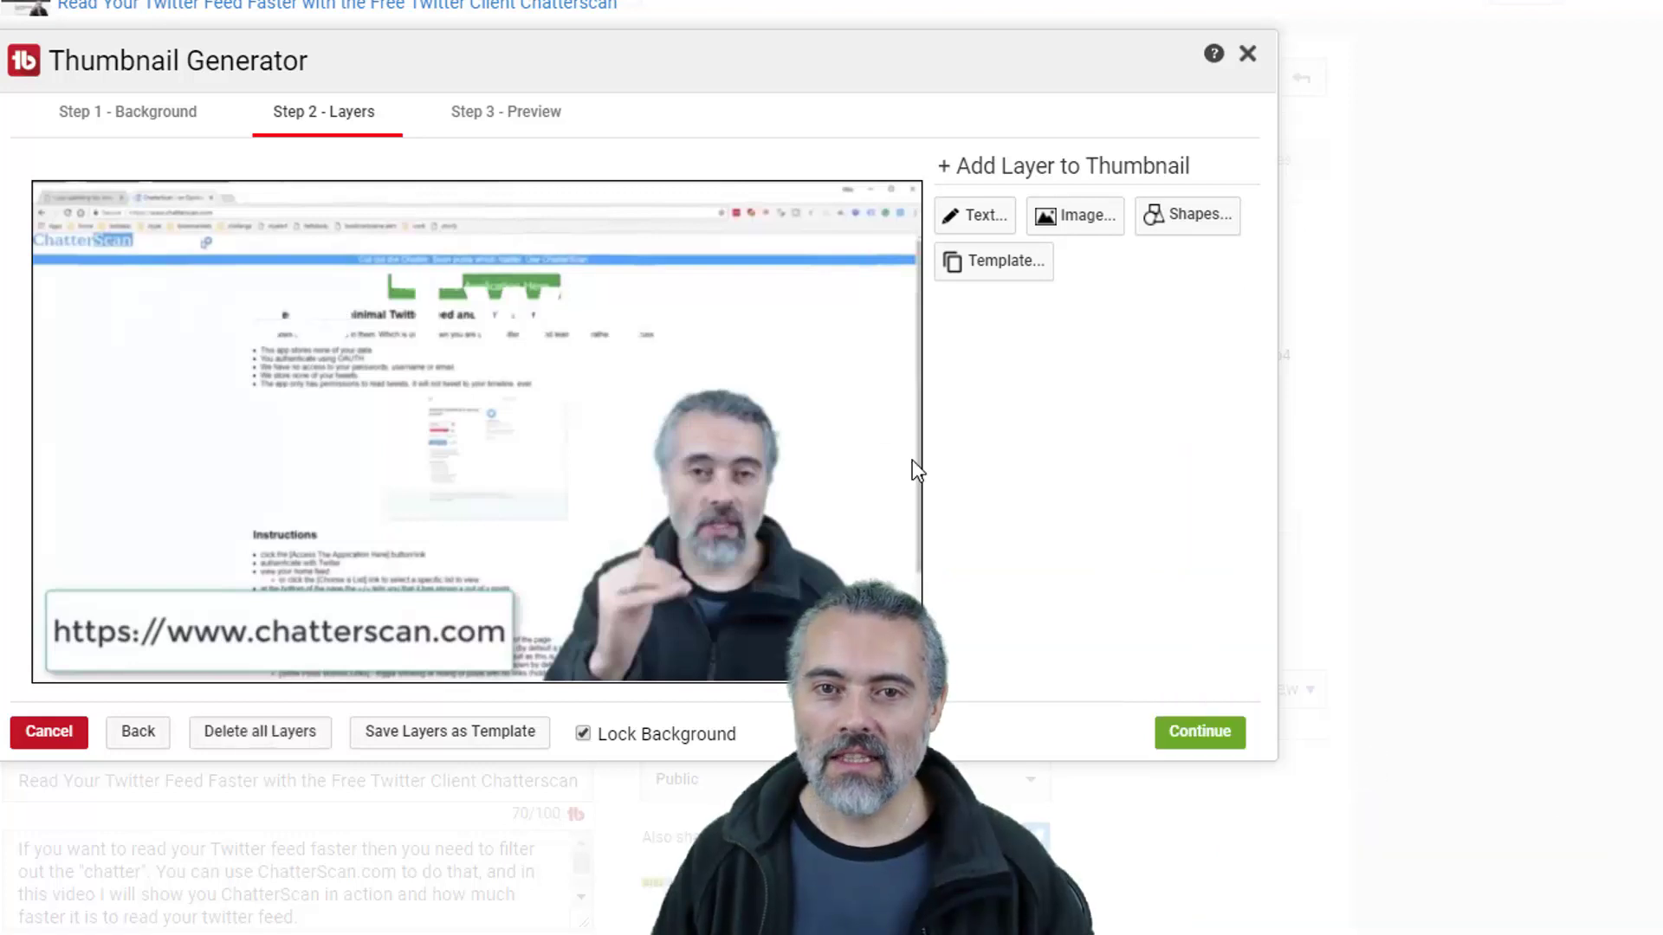
Break the text layer so 'Client' sits on a second line
click(481, 314)
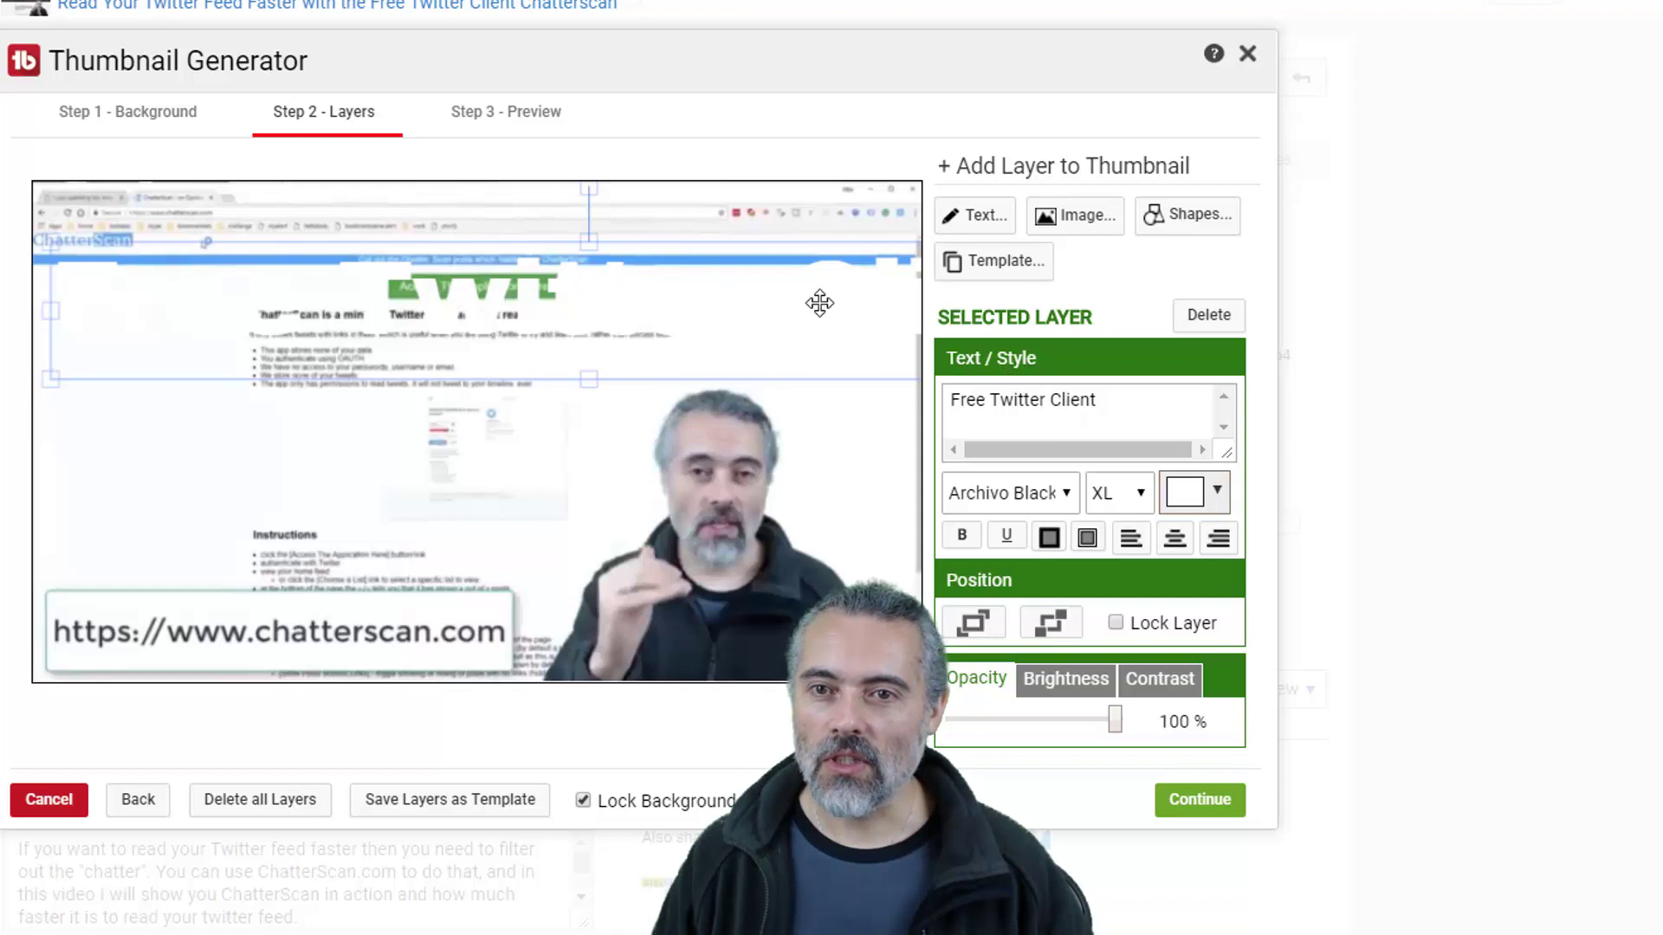
click(1099, 408)
key(Return)
click(958, 378)
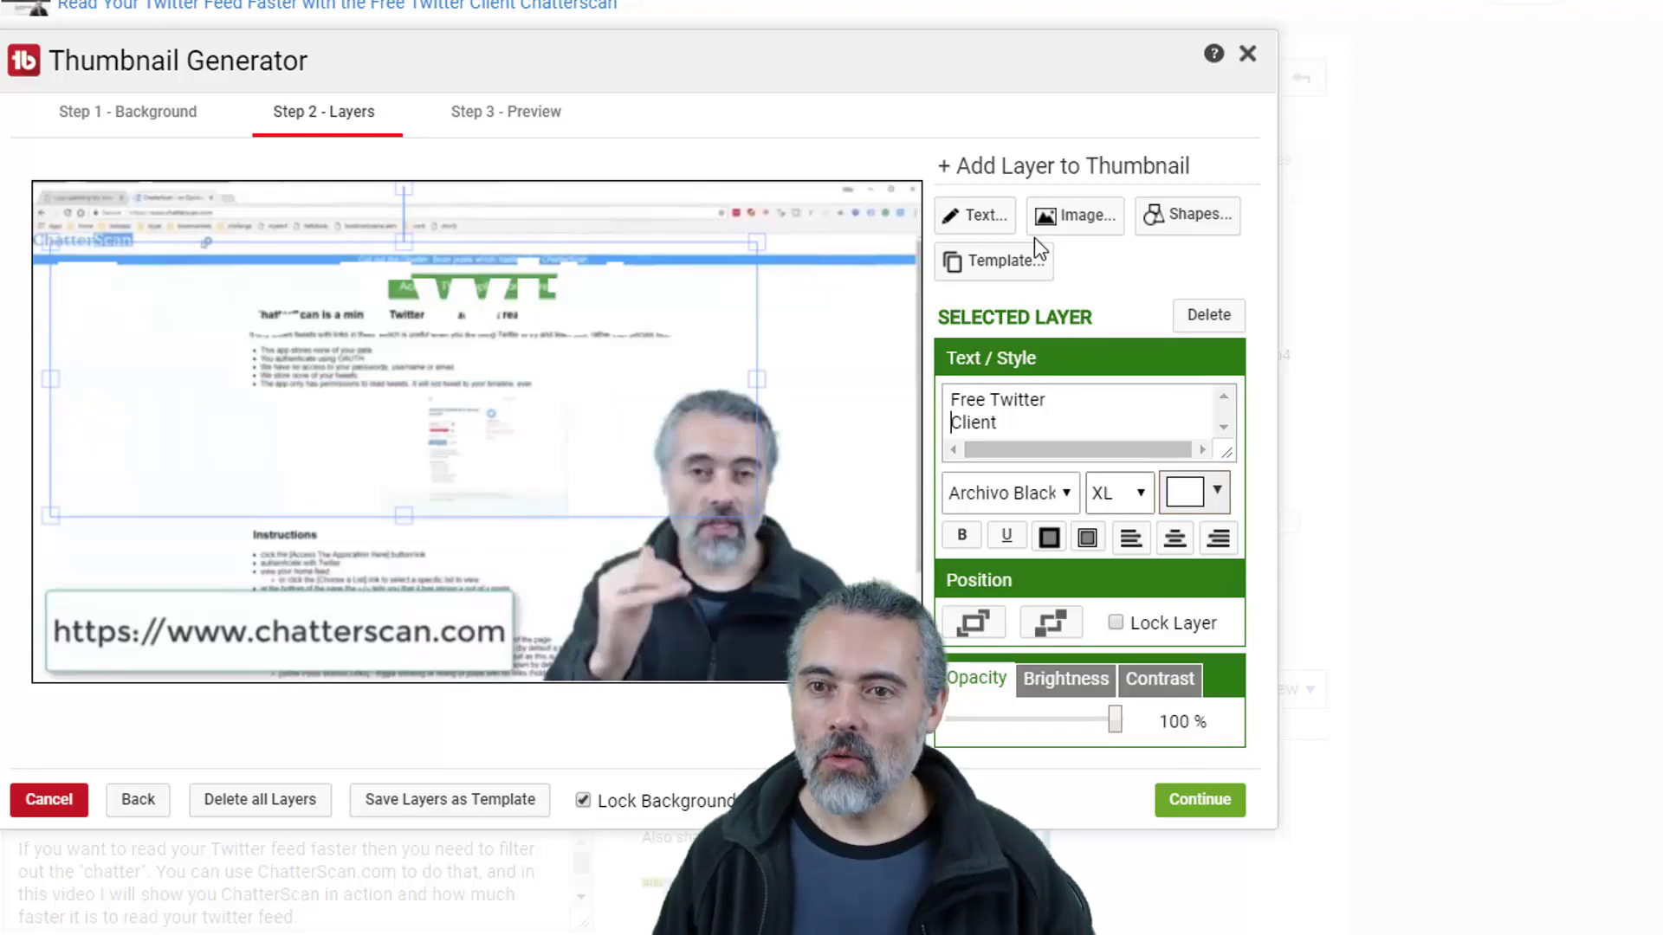
Add a filled green square shape to the thumbnail
click(1182, 221)
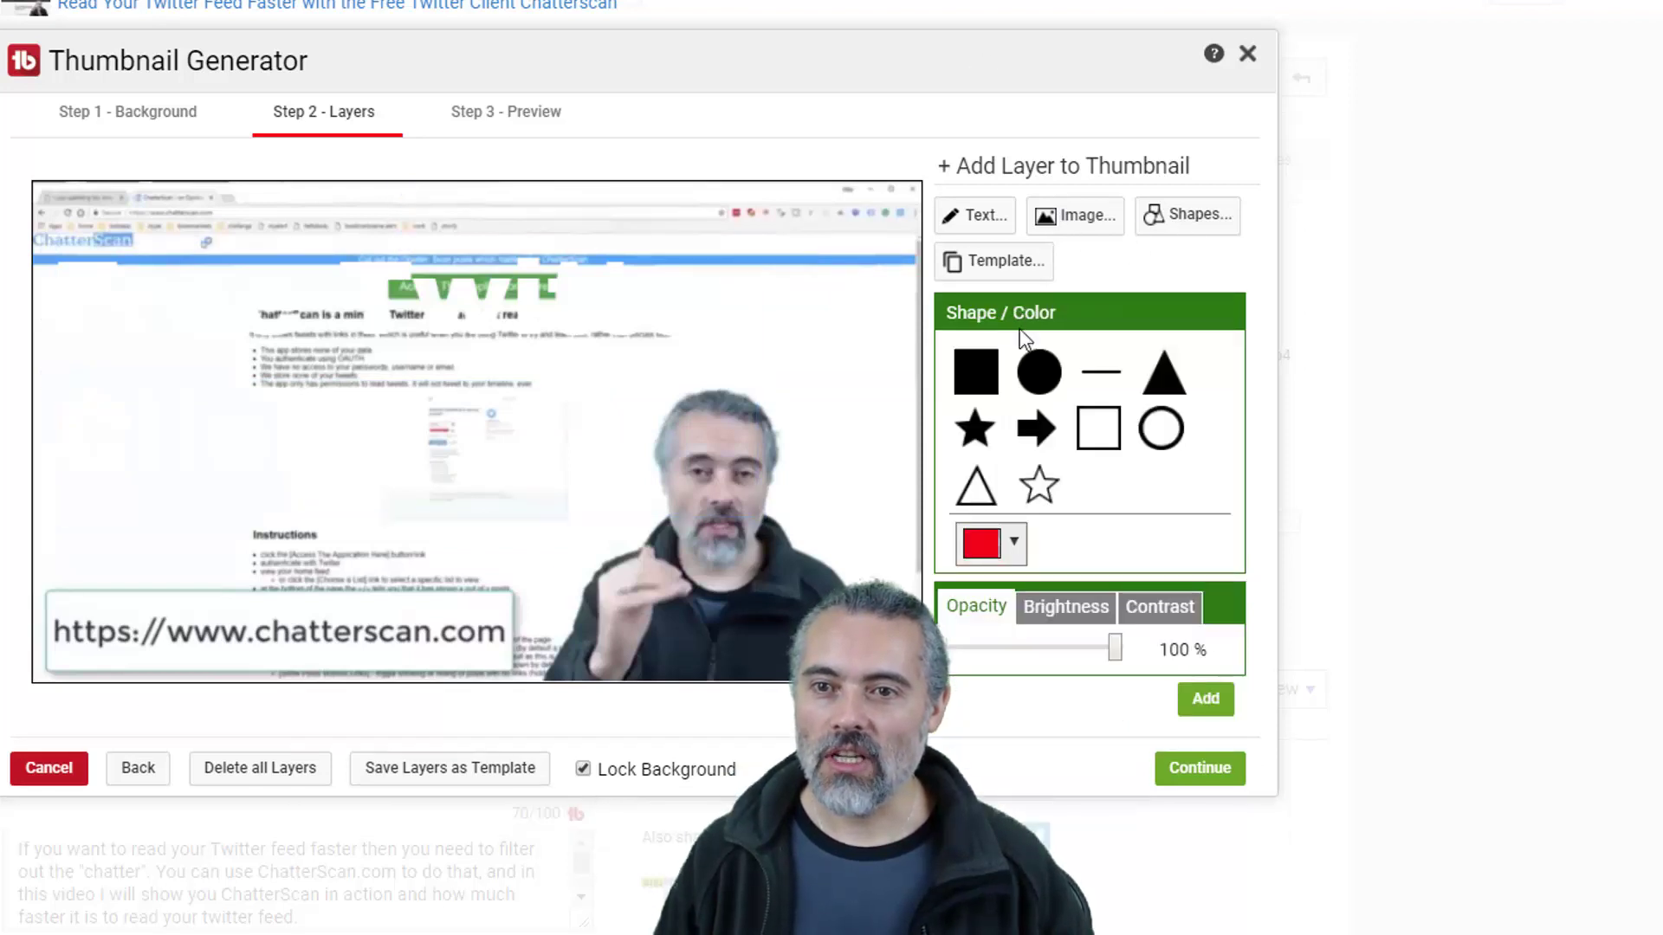
click(985, 384)
click(1013, 543)
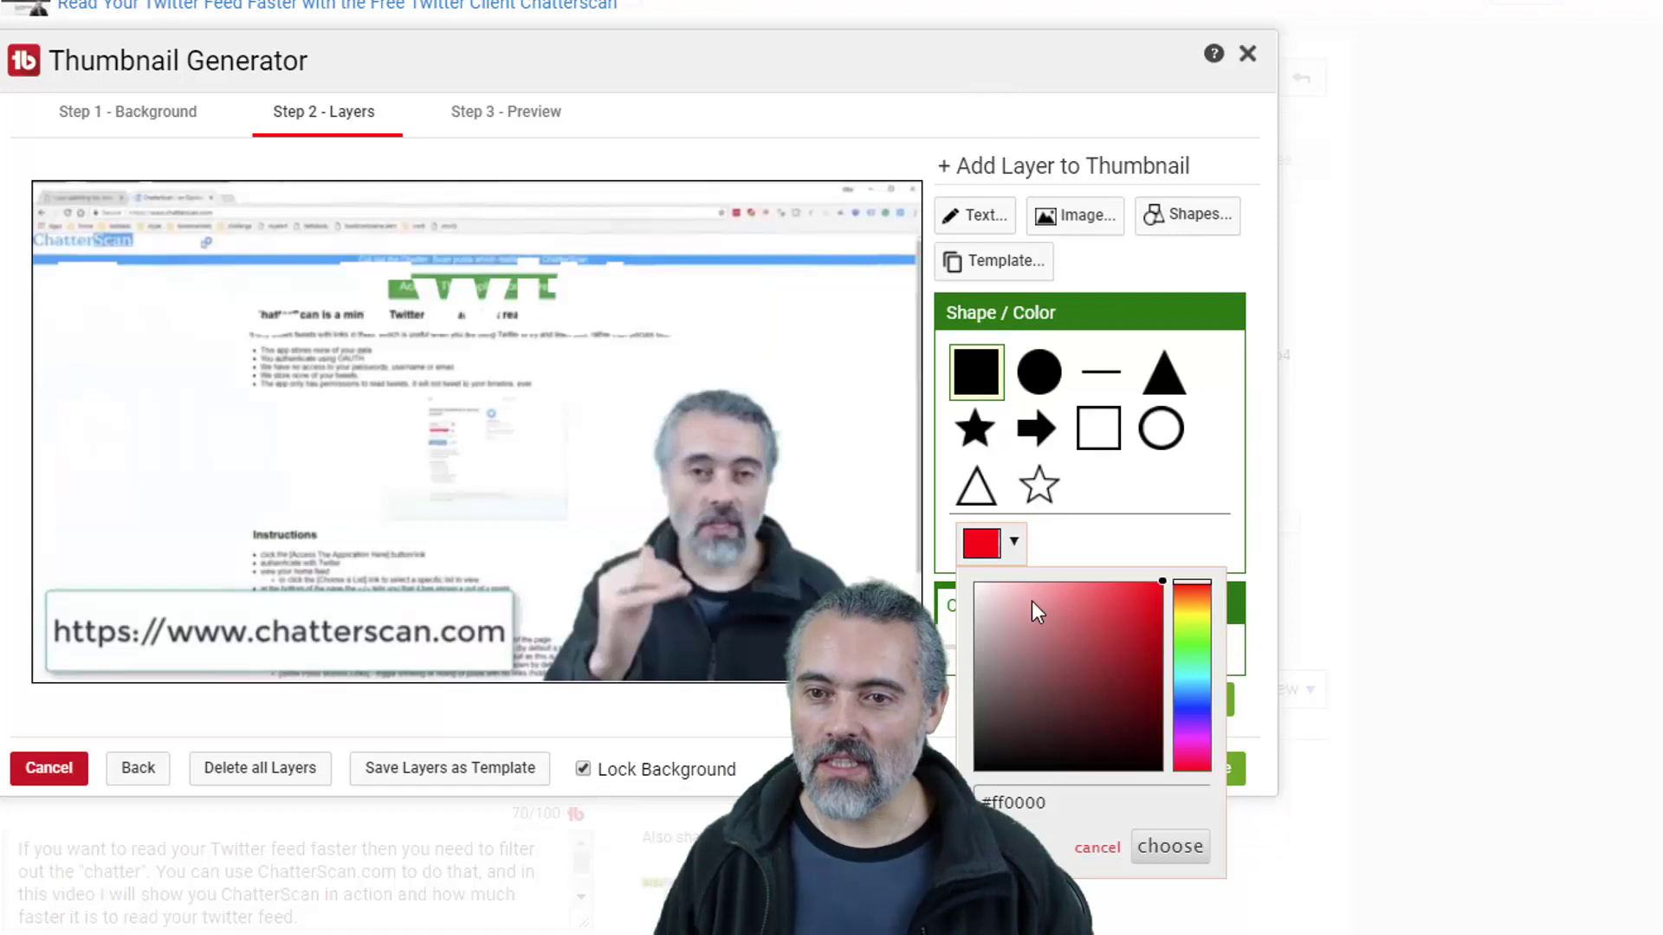
click(1204, 646)
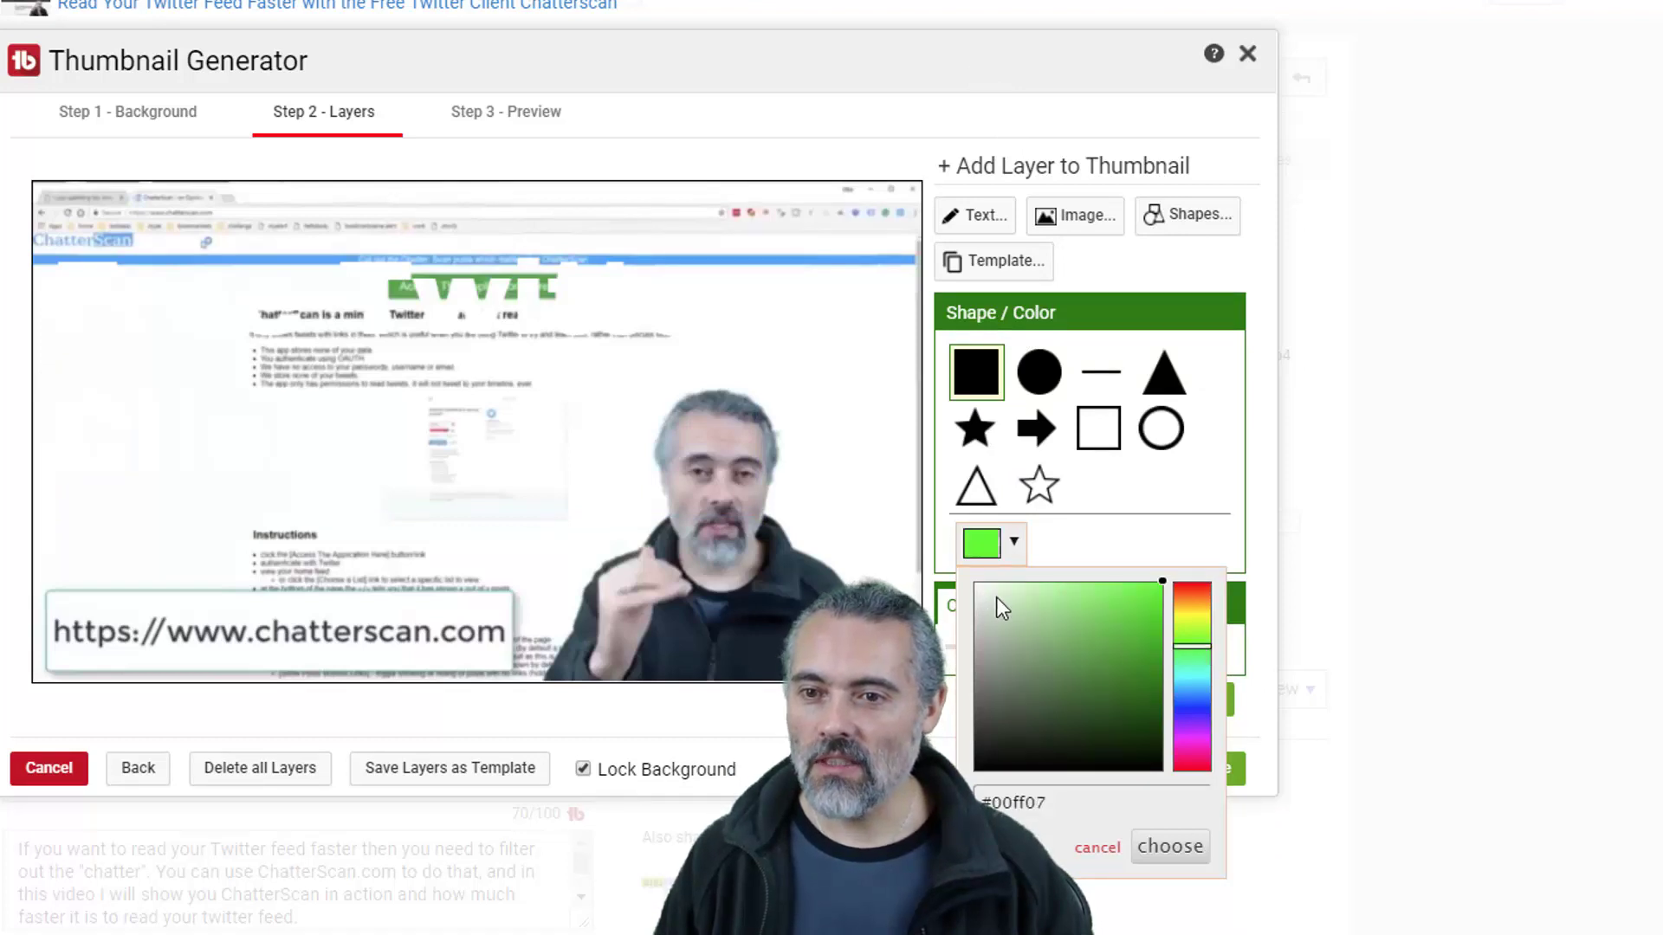
click(1152, 608)
click(1163, 607)
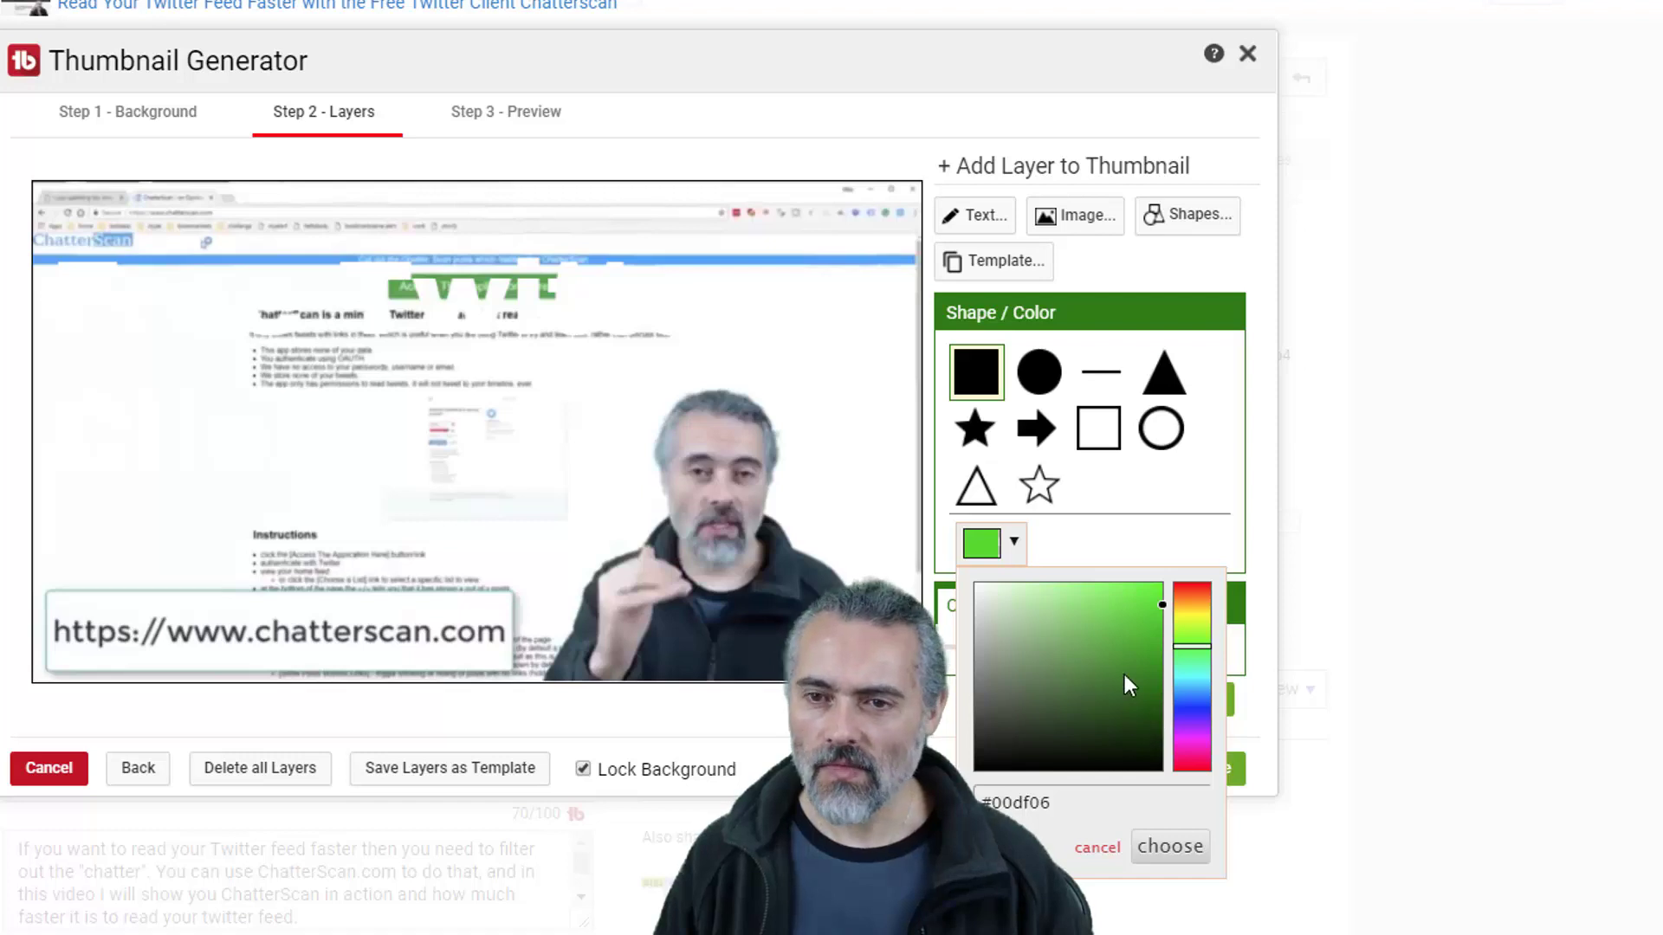
click(1170, 847)
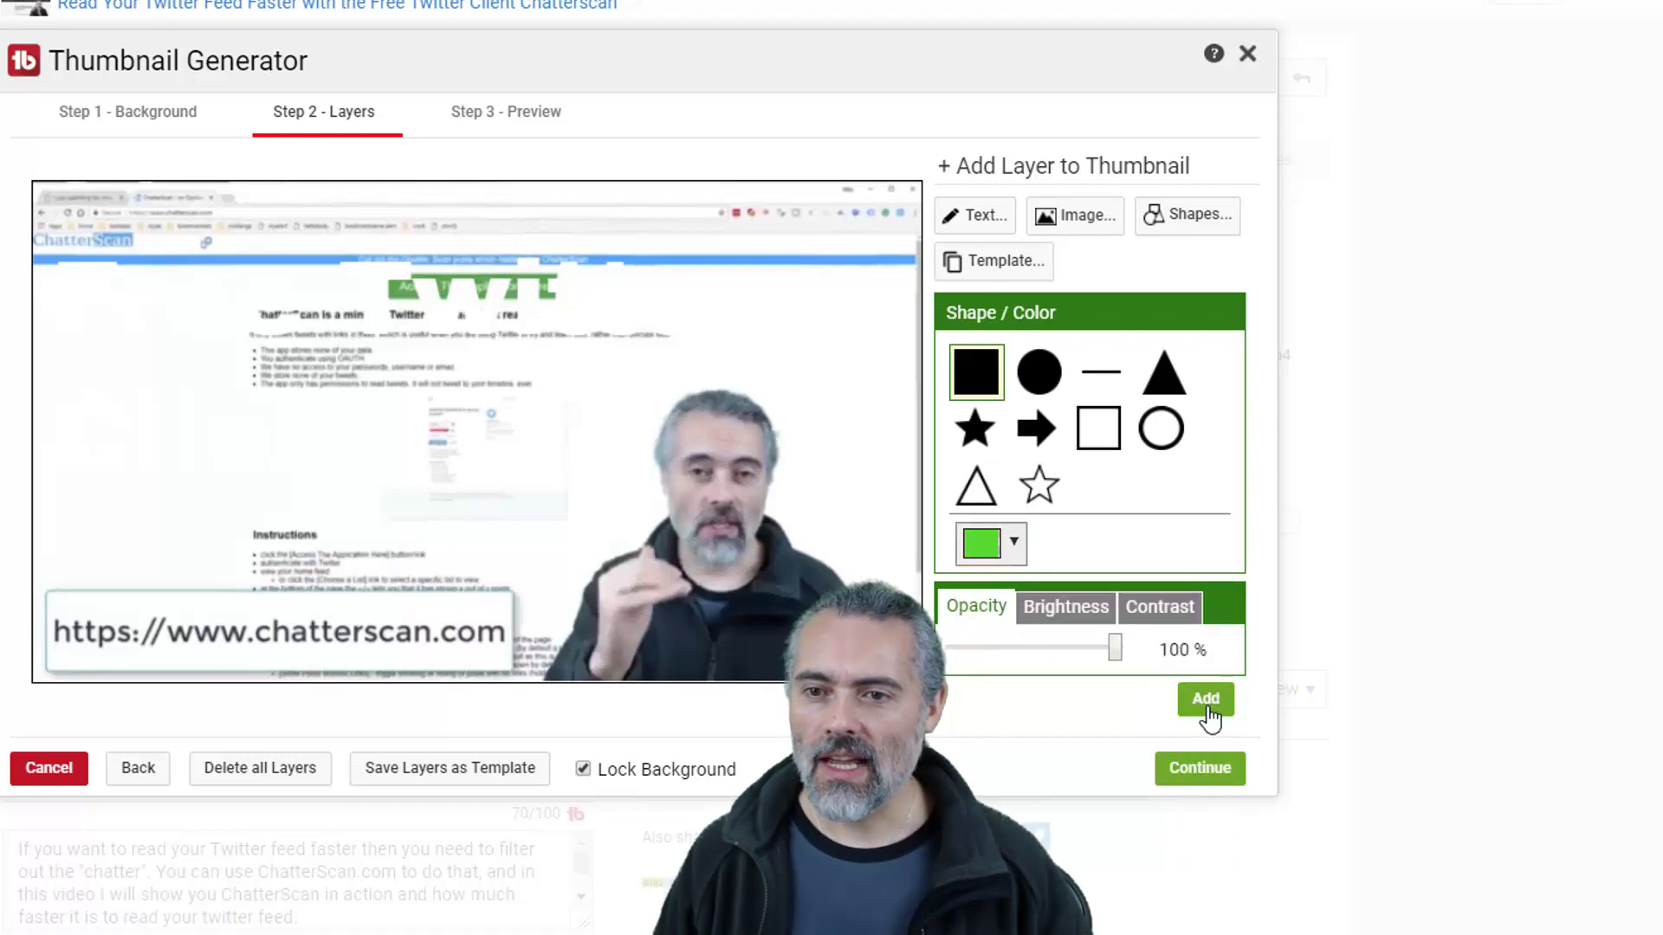
click(1202, 698)
Place the green square at the top-left, send it backward, and move the text aside
drag(341, 419, 221, 355)
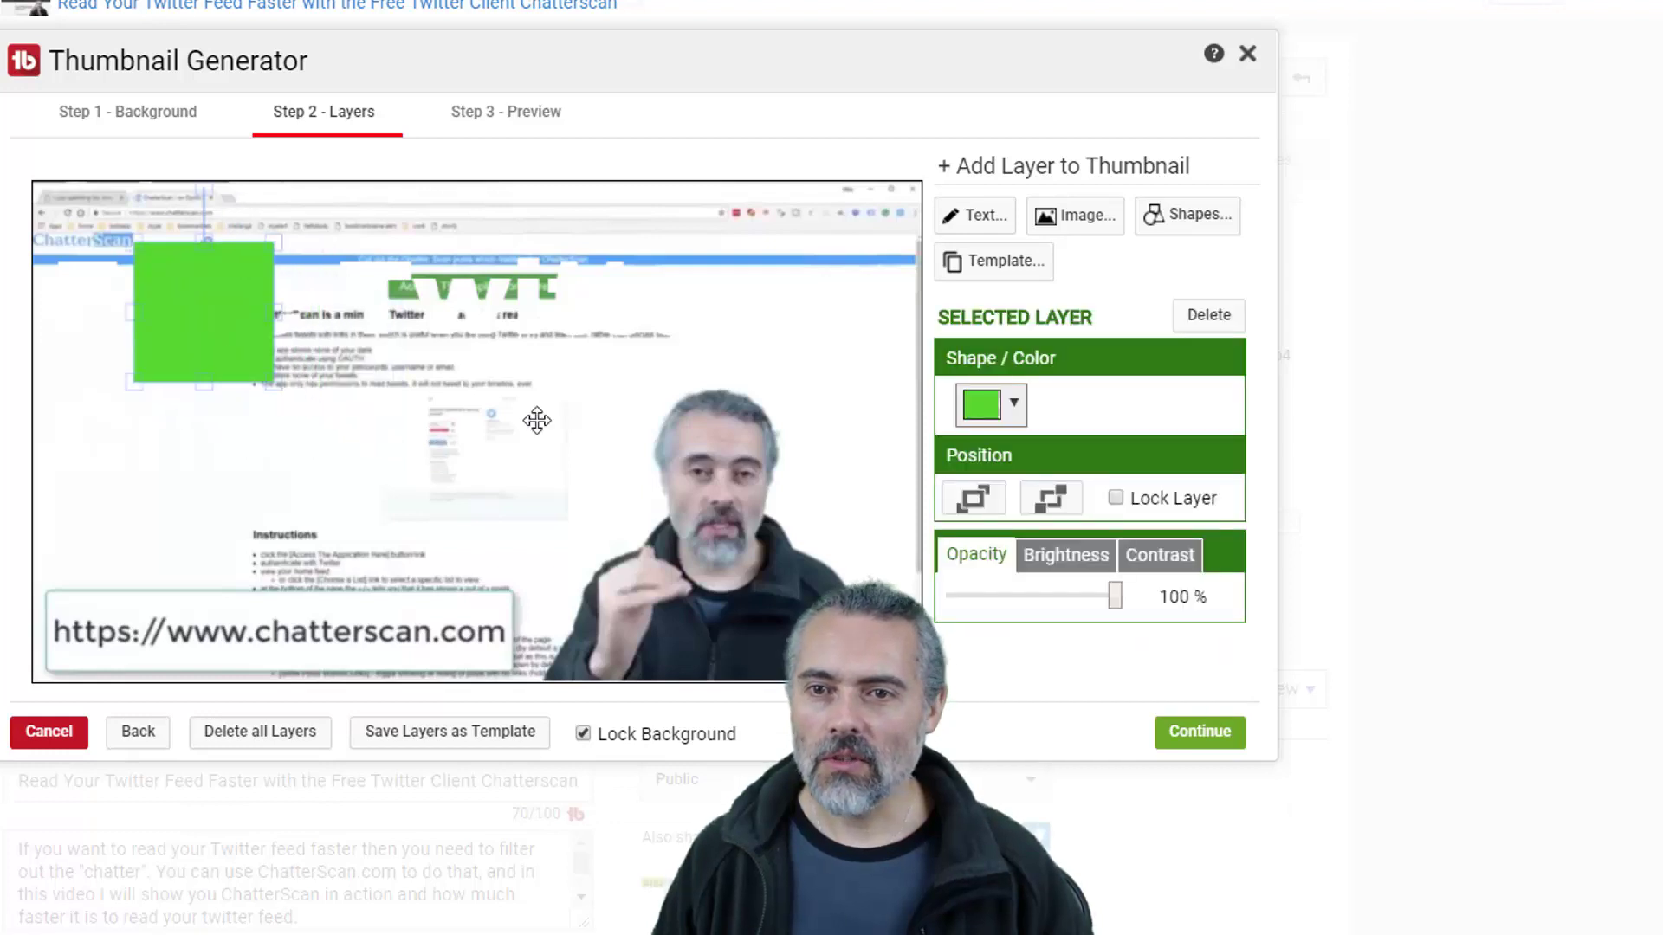
click(1051, 498)
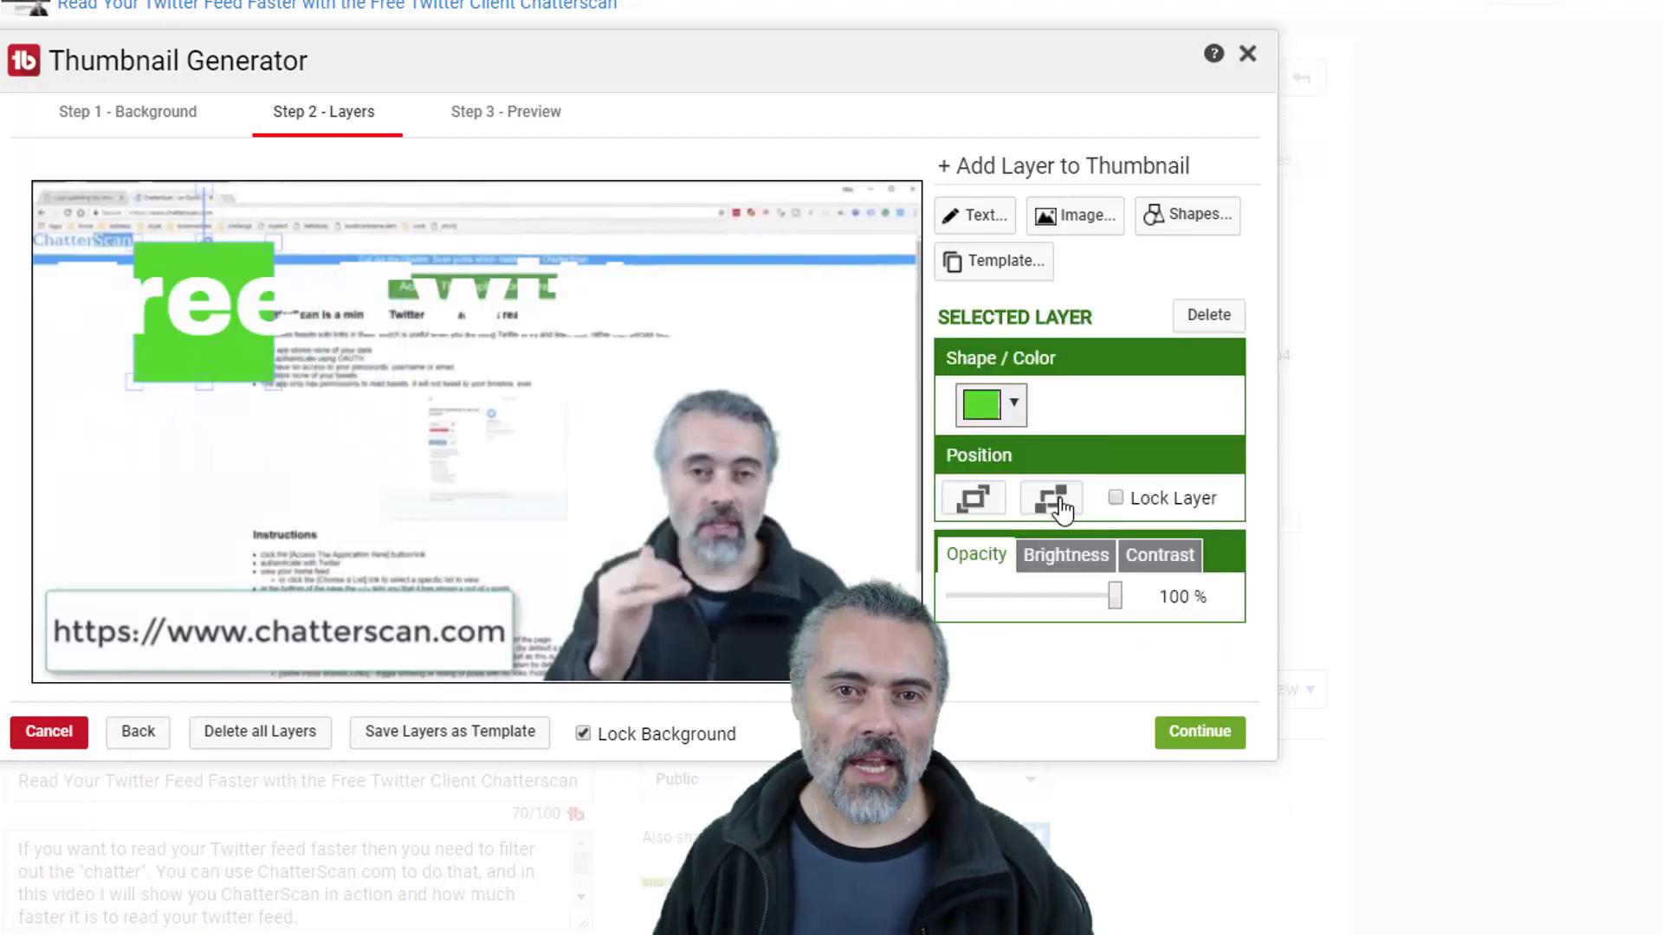
click(275, 382)
drag(275, 382, 280, 386)
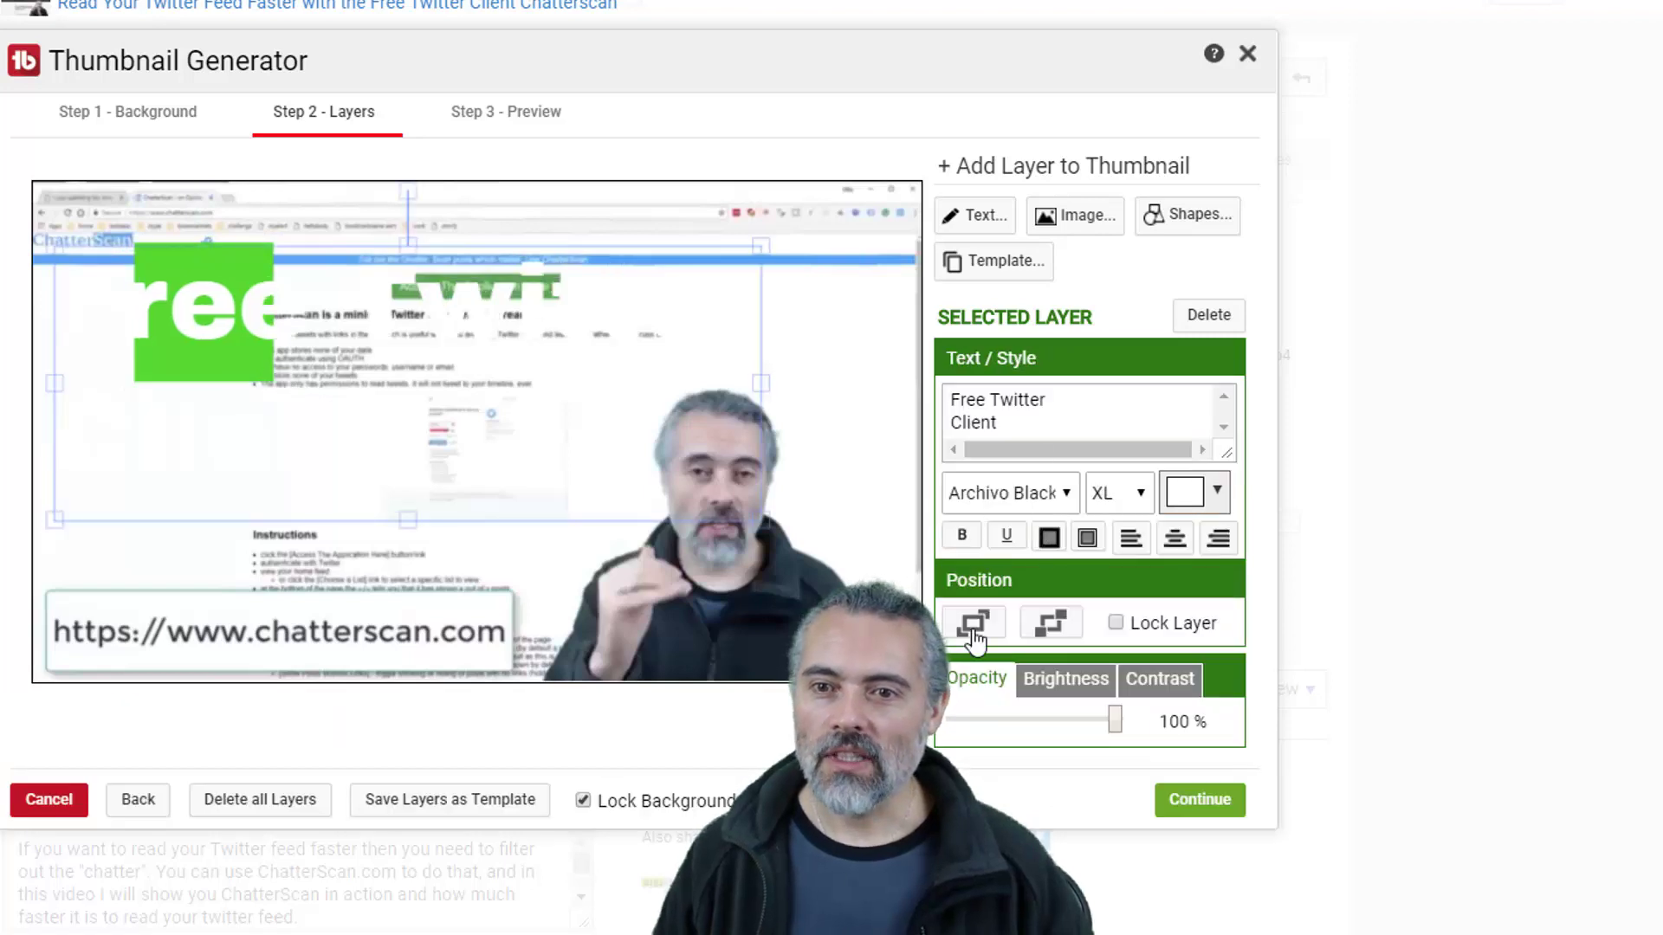
drag(243, 316, 464, 441)
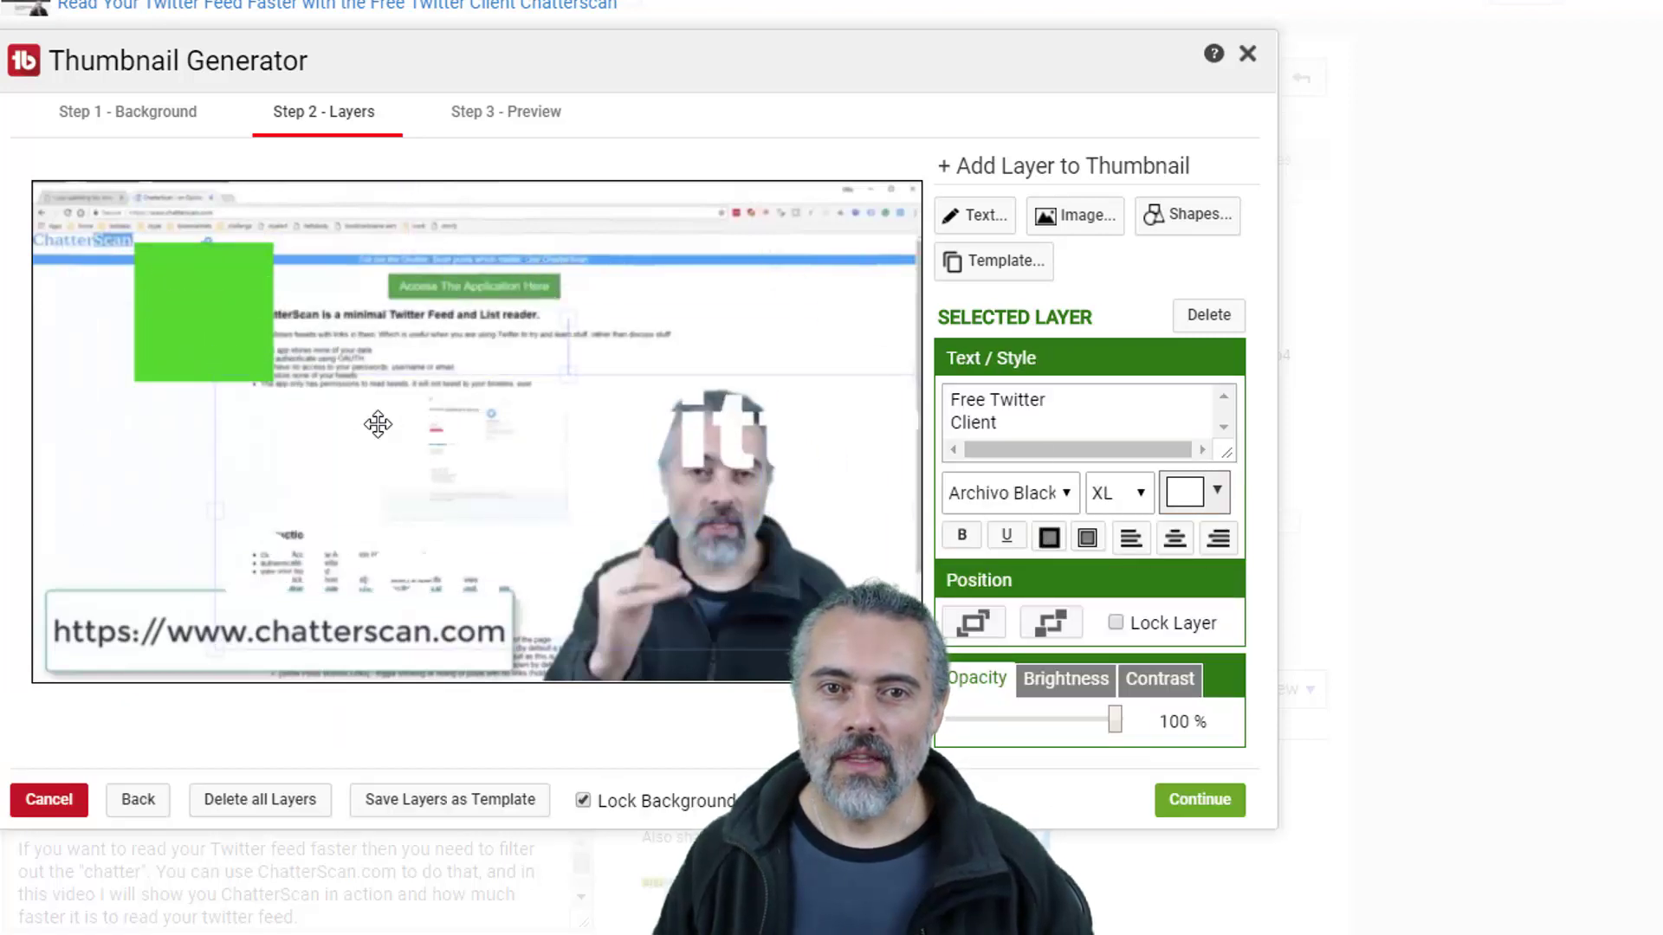
Enlarge the green square across the thumbnail's top-left by dragging its corner handles
click(252, 304)
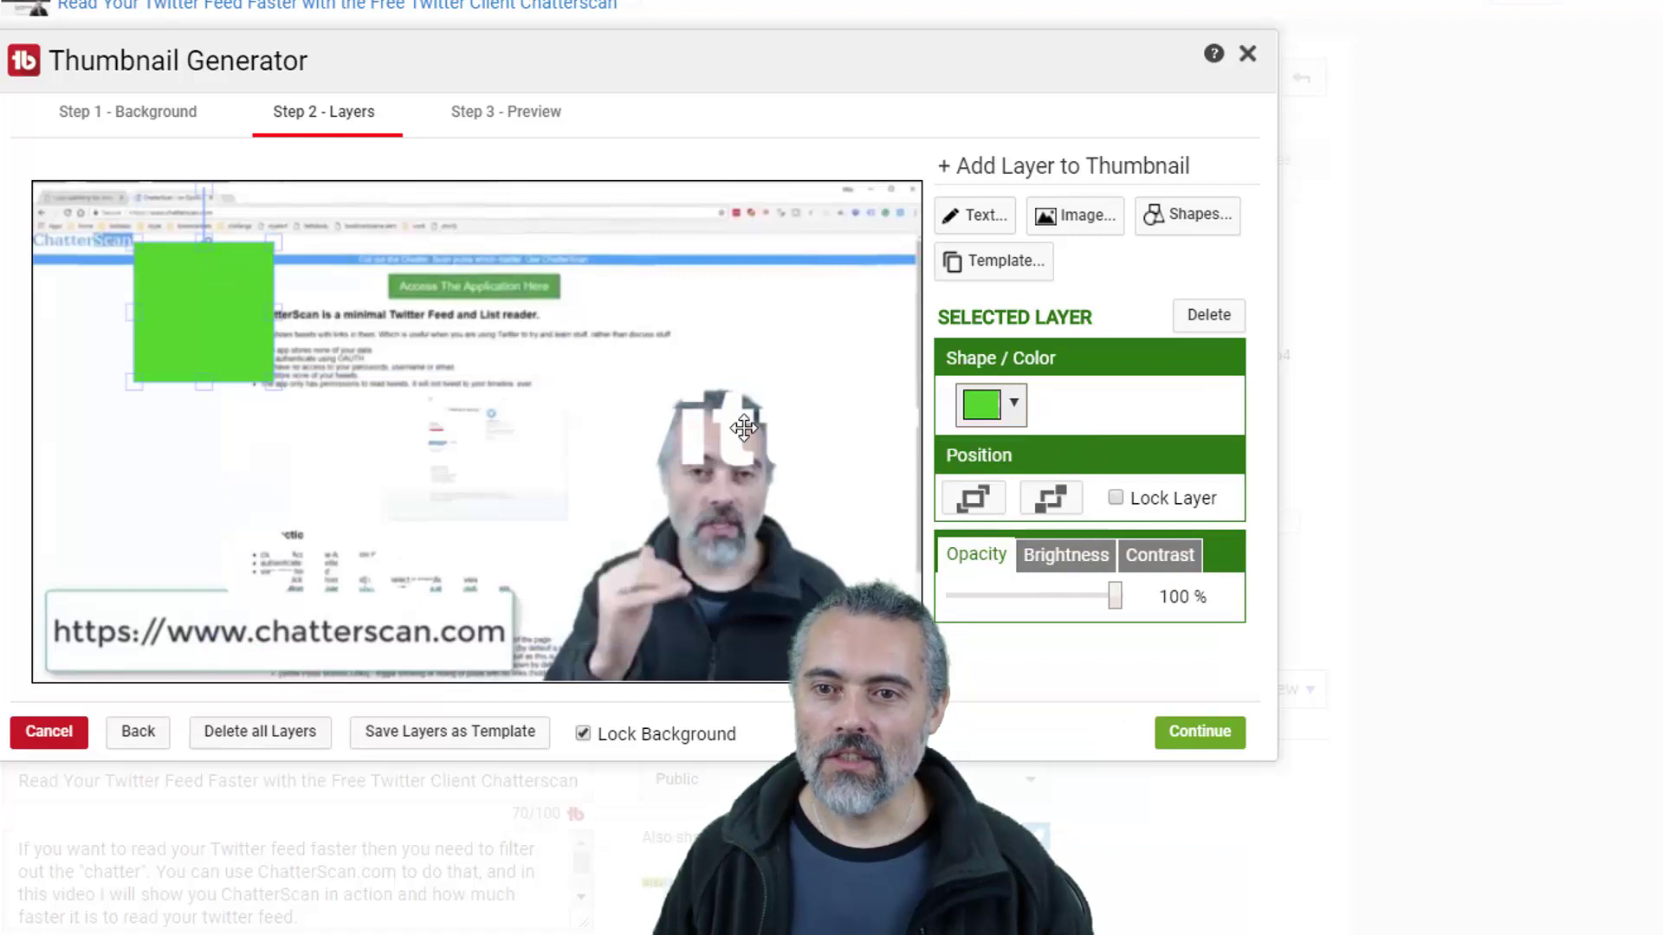
click(140, 238)
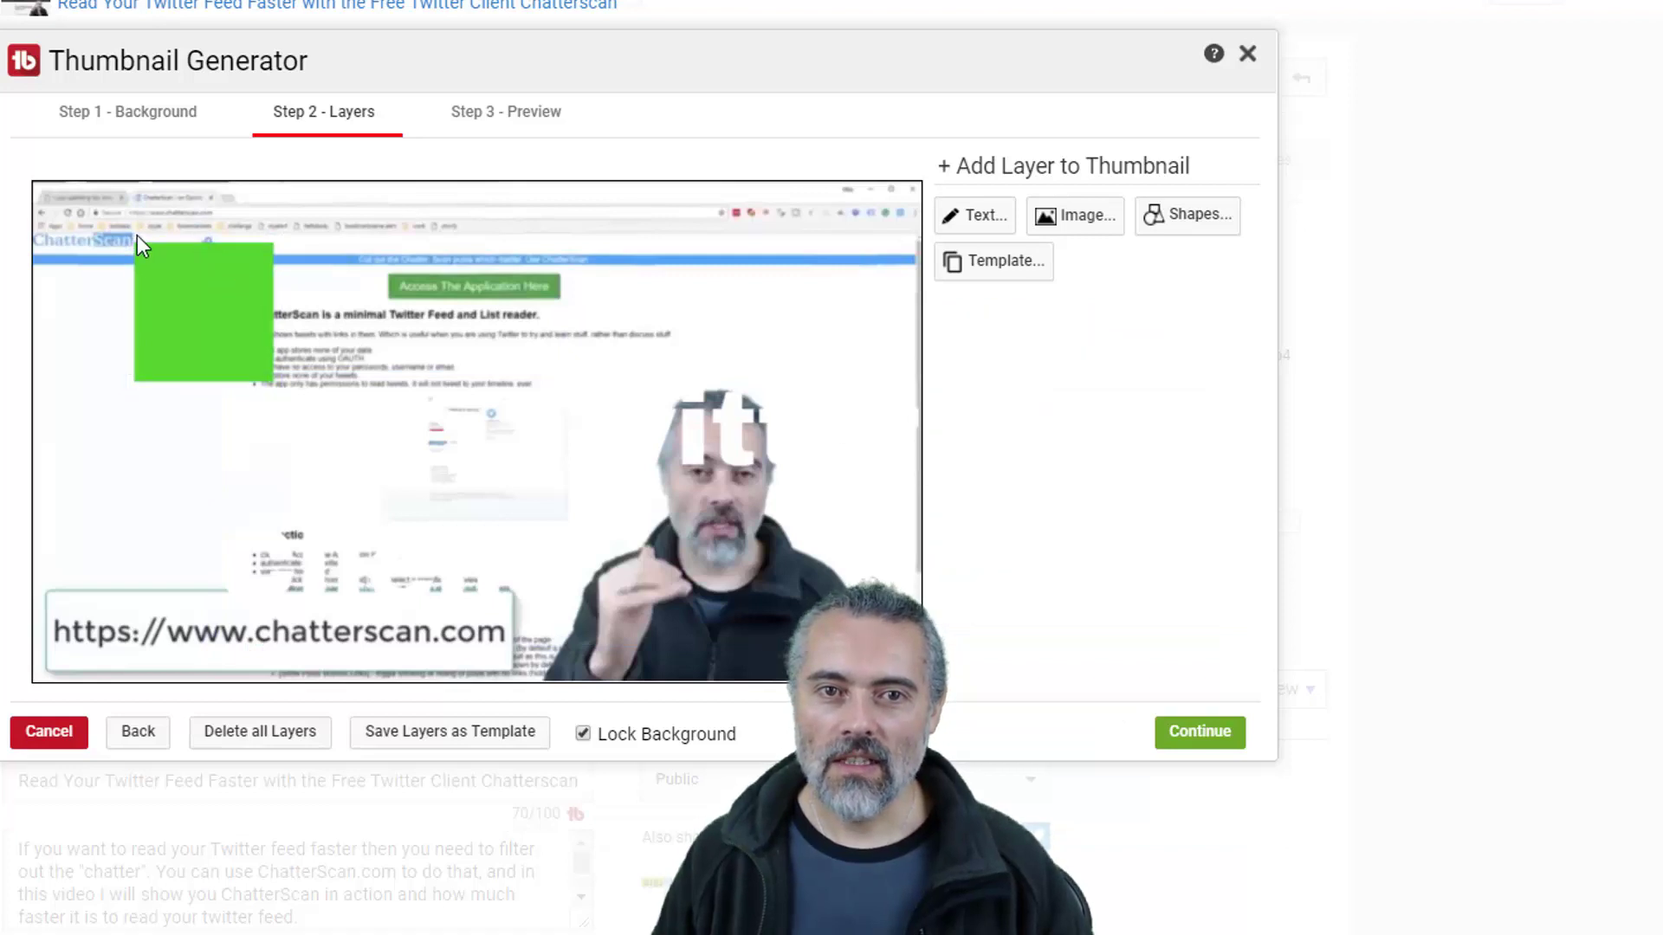
click(142, 247)
drag(135, 242, 81, 193)
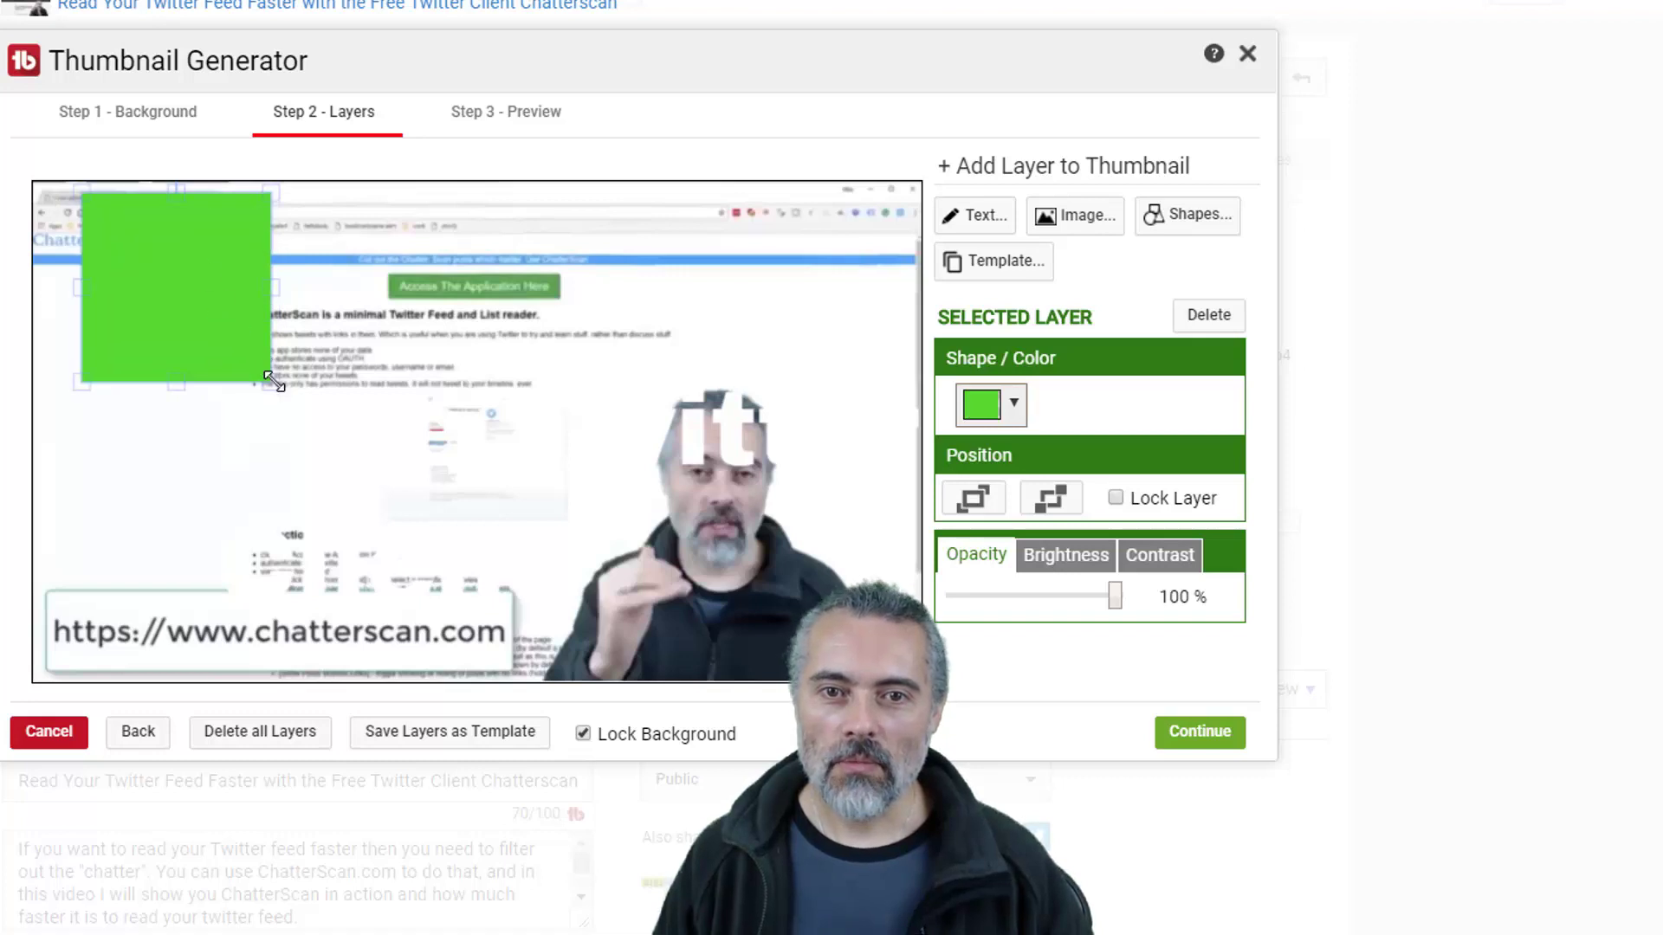
drag(270, 379, 343, 468)
drag(346, 304, 563, 269)
Bring the 'Free Twitter Client' text to the front and place it over the green box
click(616, 442)
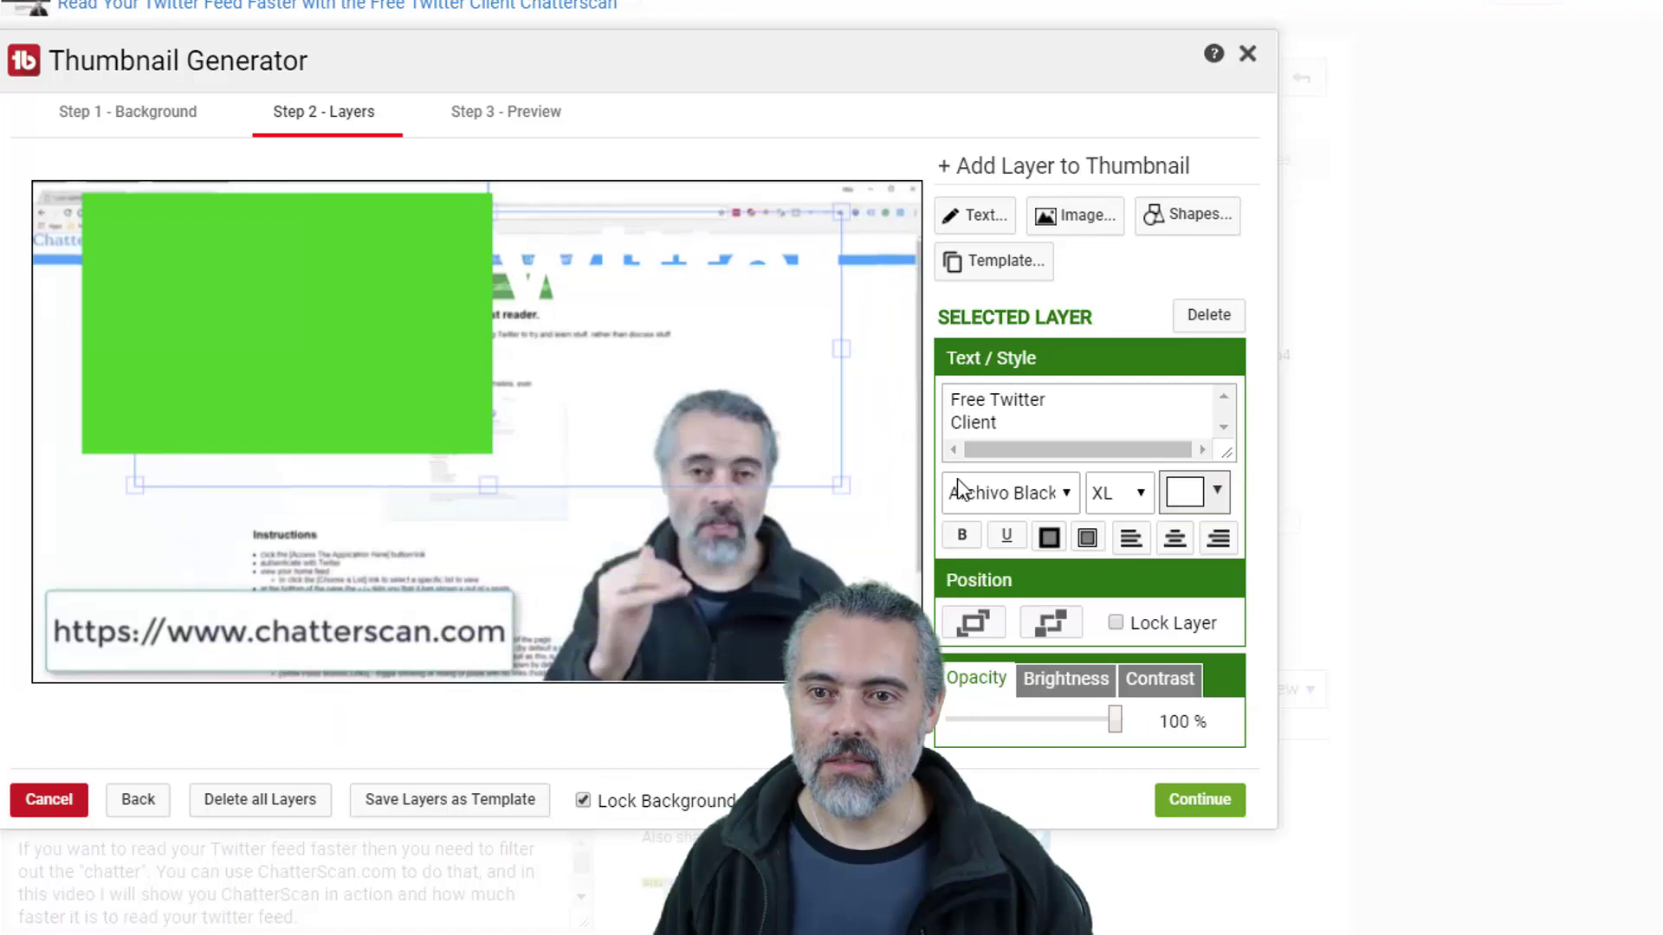
click(986, 622)
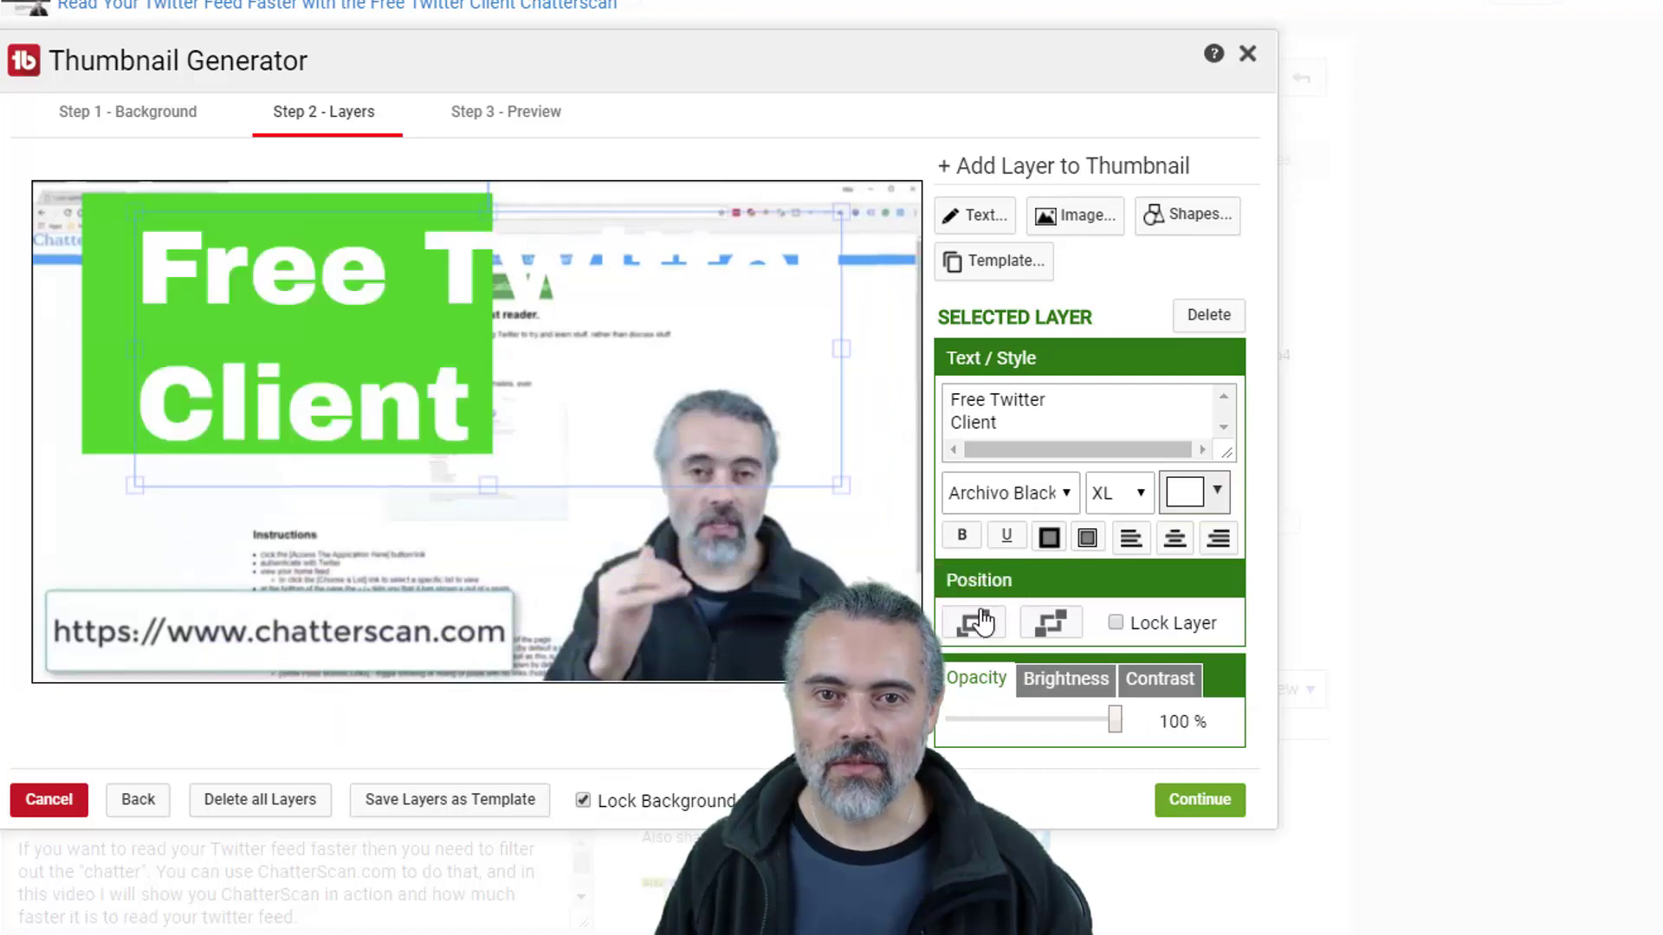
drag(327, 417, 313, 400)
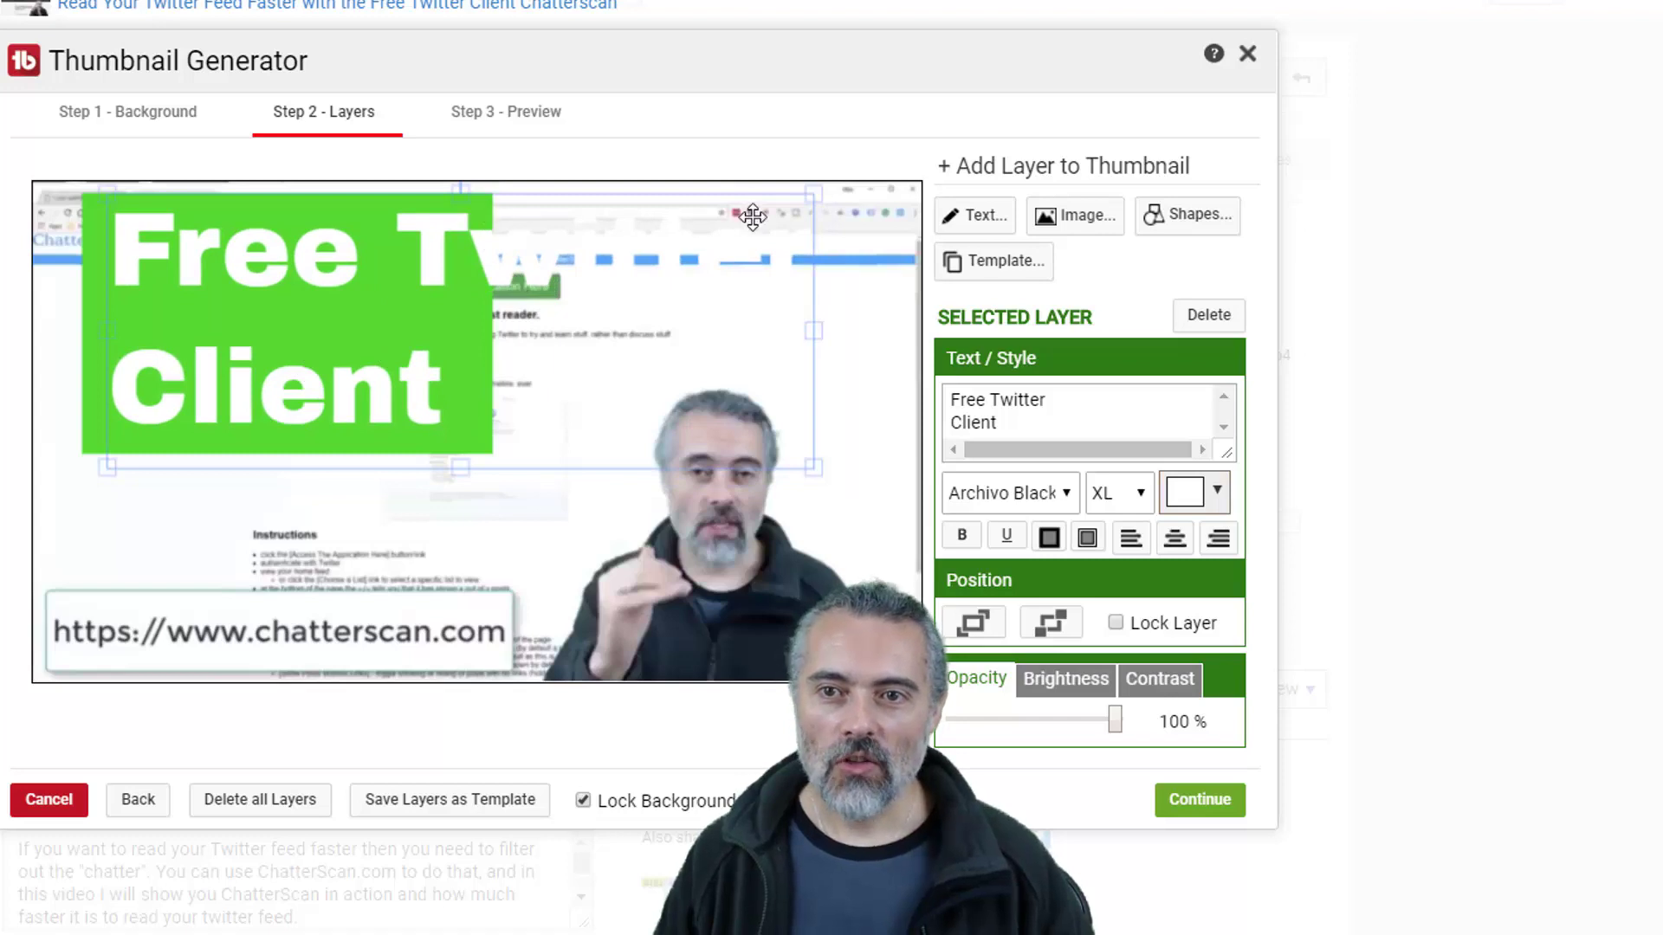
Add a second green square beside 'Free T' at the top and send it behind the text
click(1176, 233)
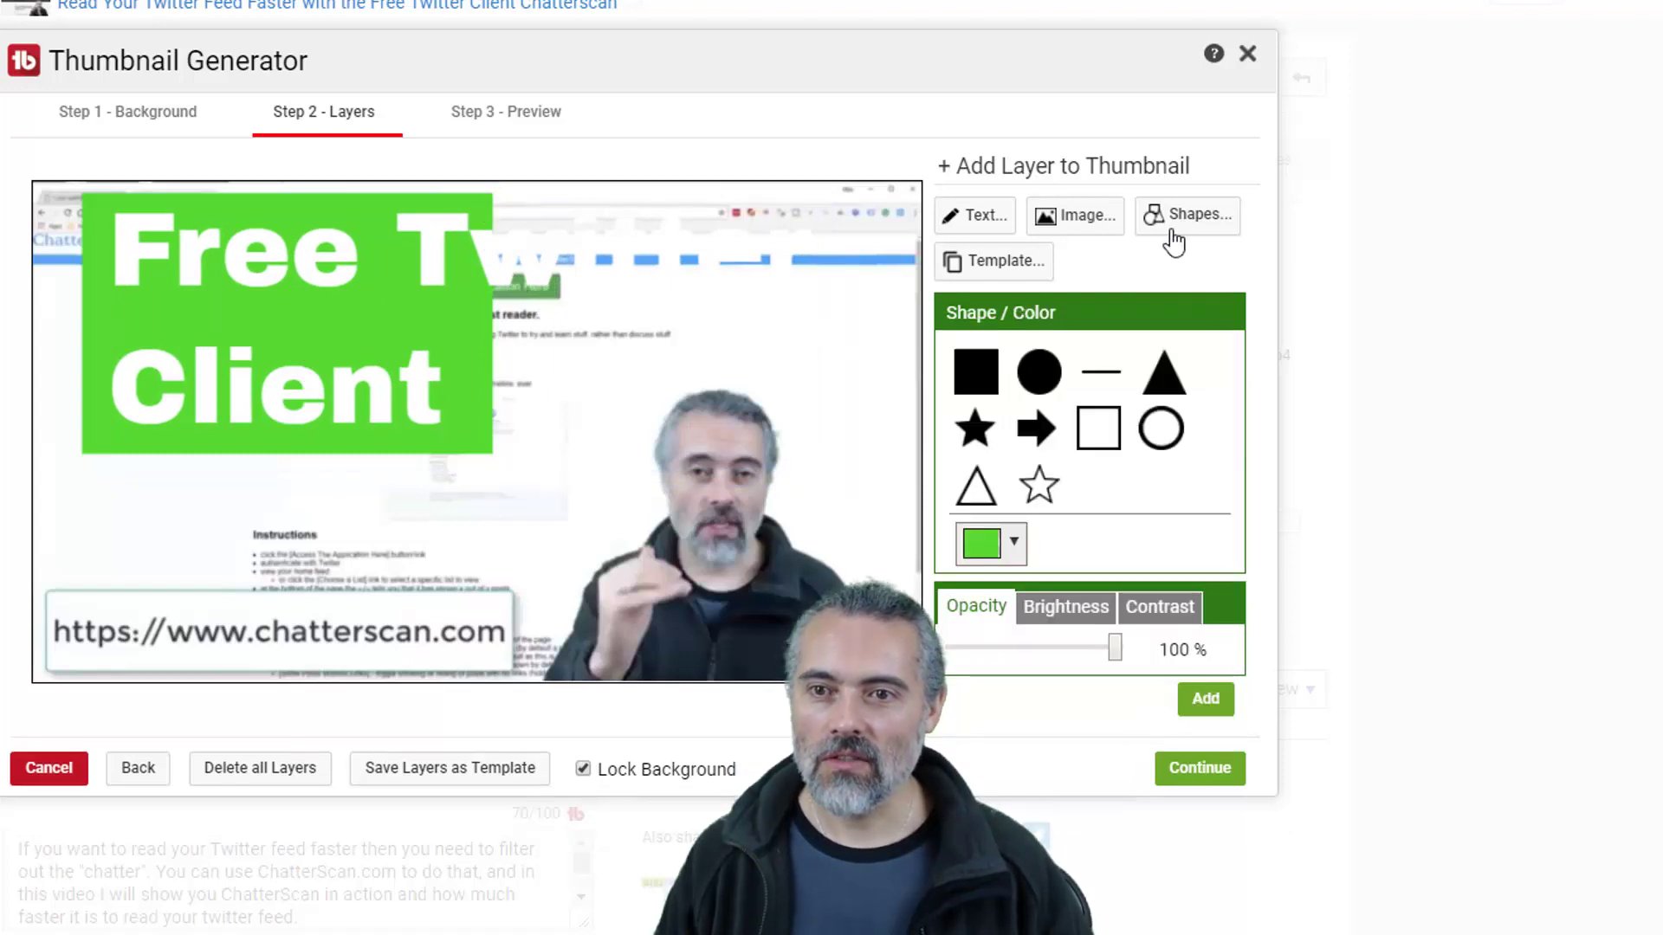
click(980, 394)
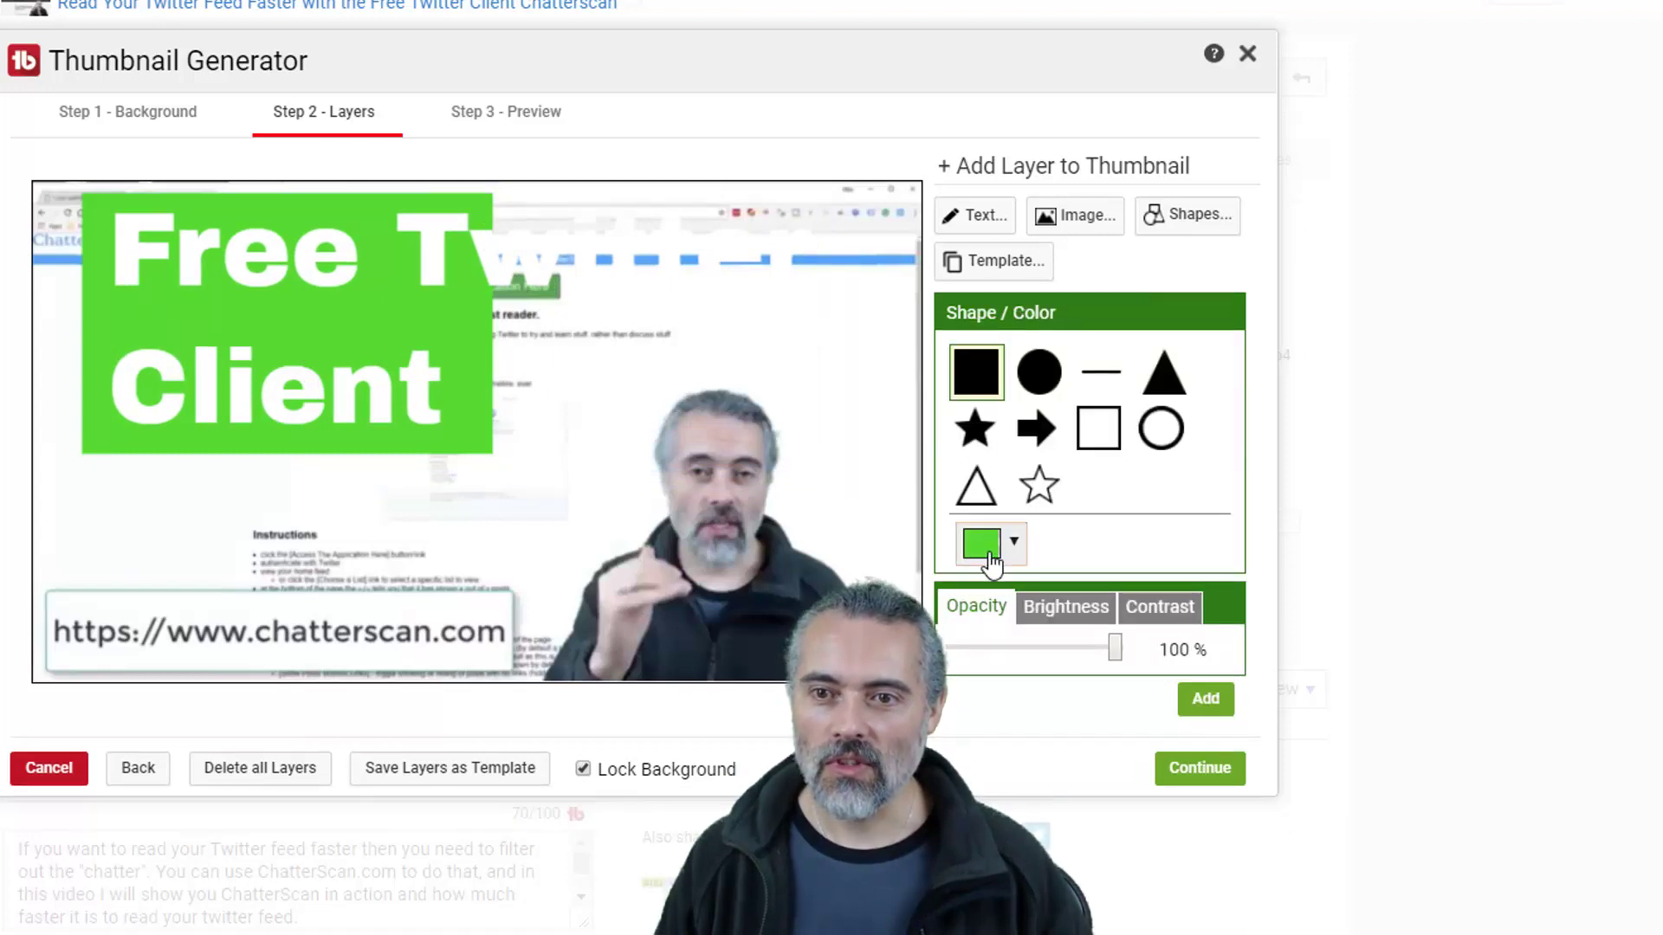
click(1202, 714)
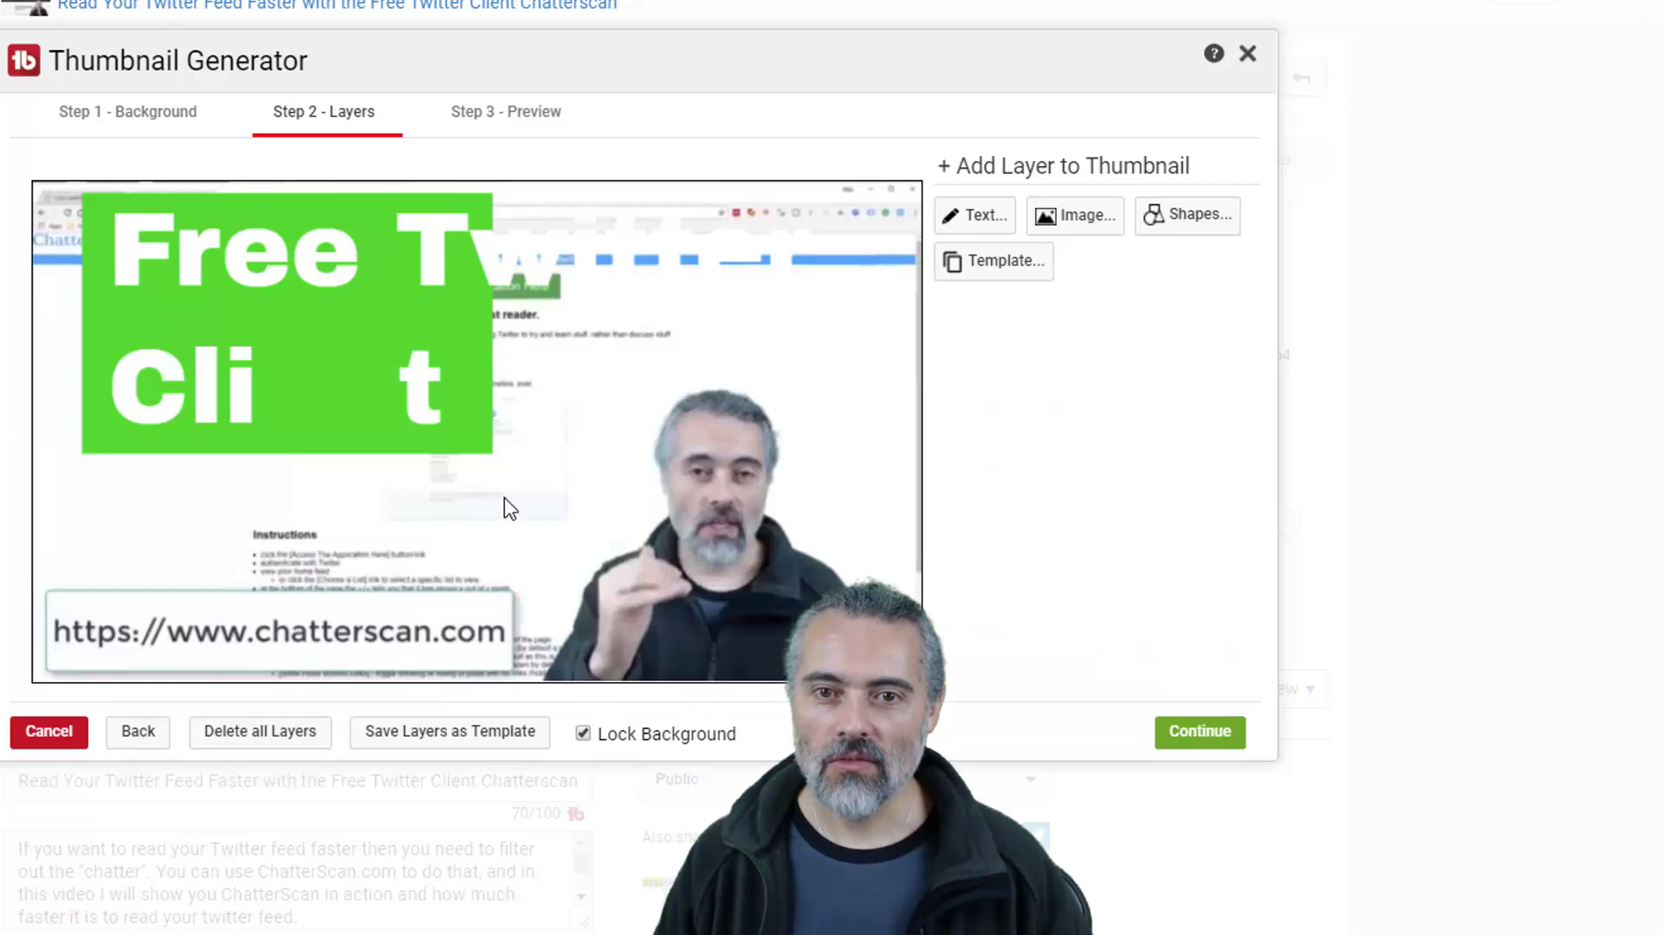
click(339, 392)
drag(340, 392, 843, 265)
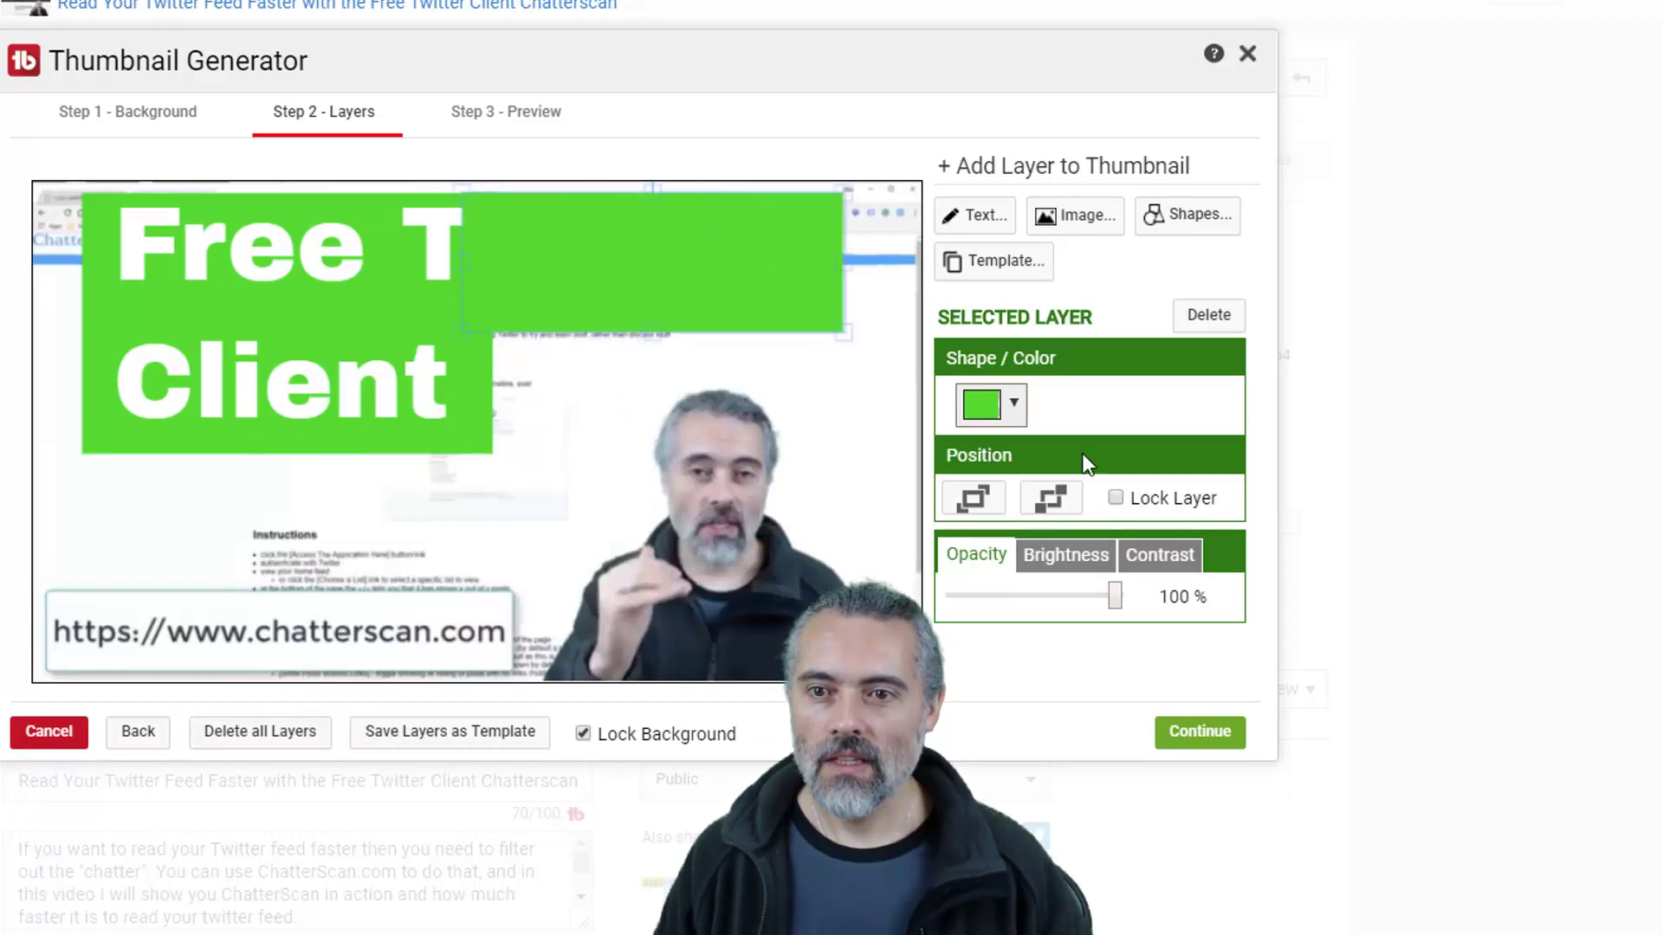
click(1044, 500)
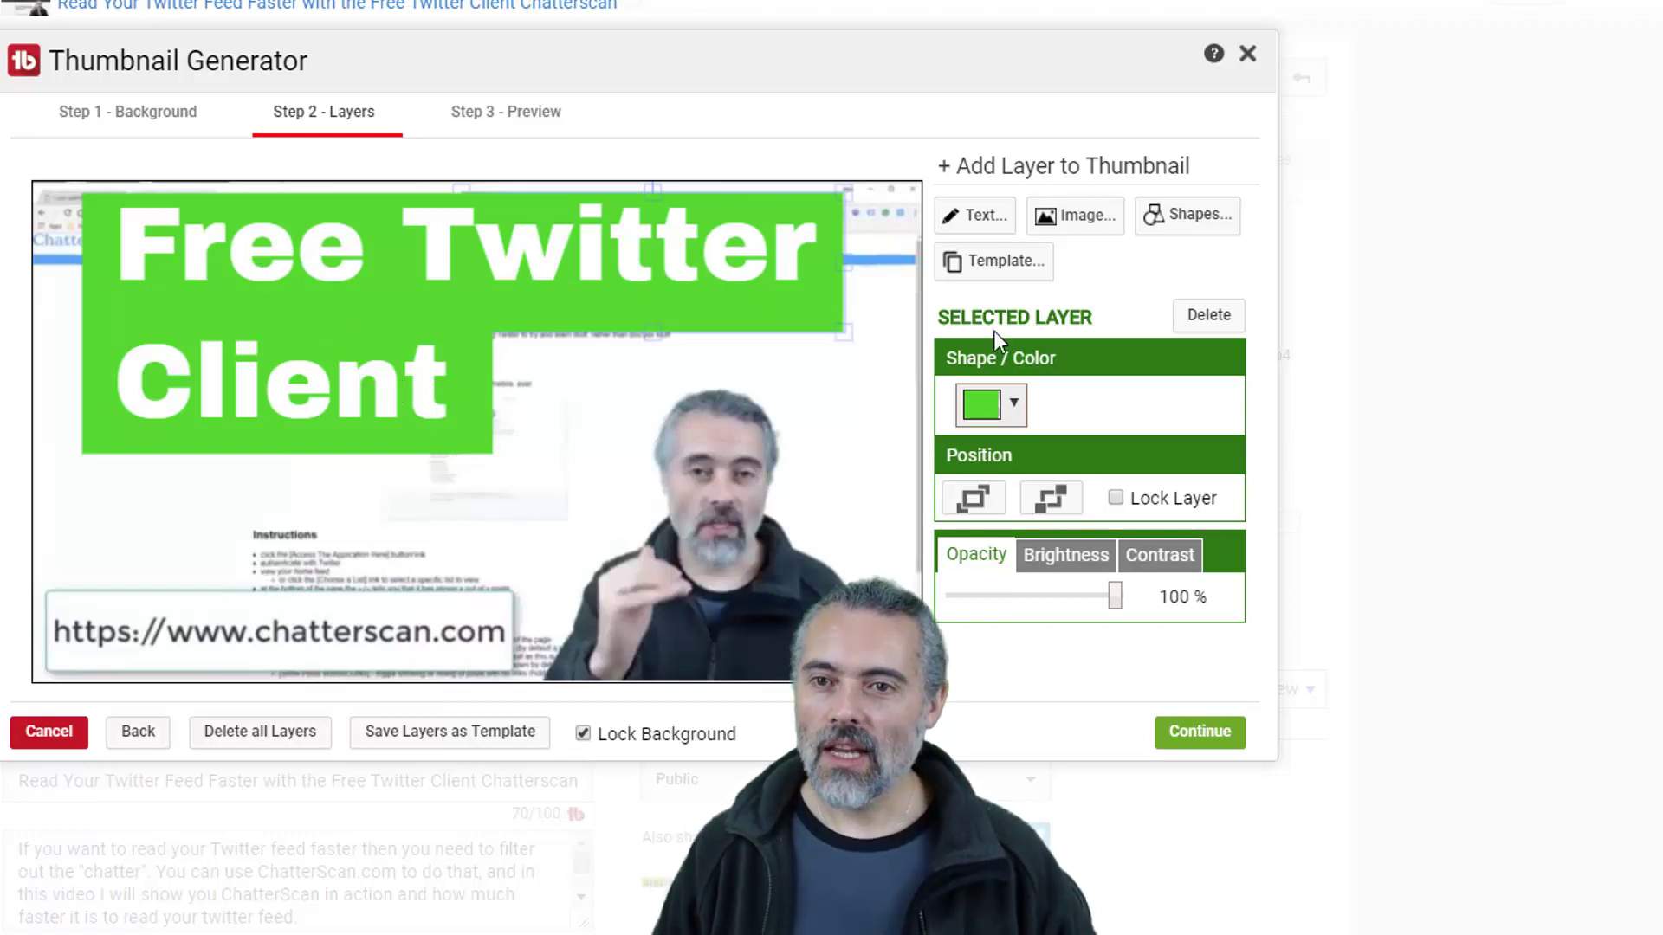
Add the custom logo image as a layer on the thumbnail
click(1077, 227)
click(1010, 400)
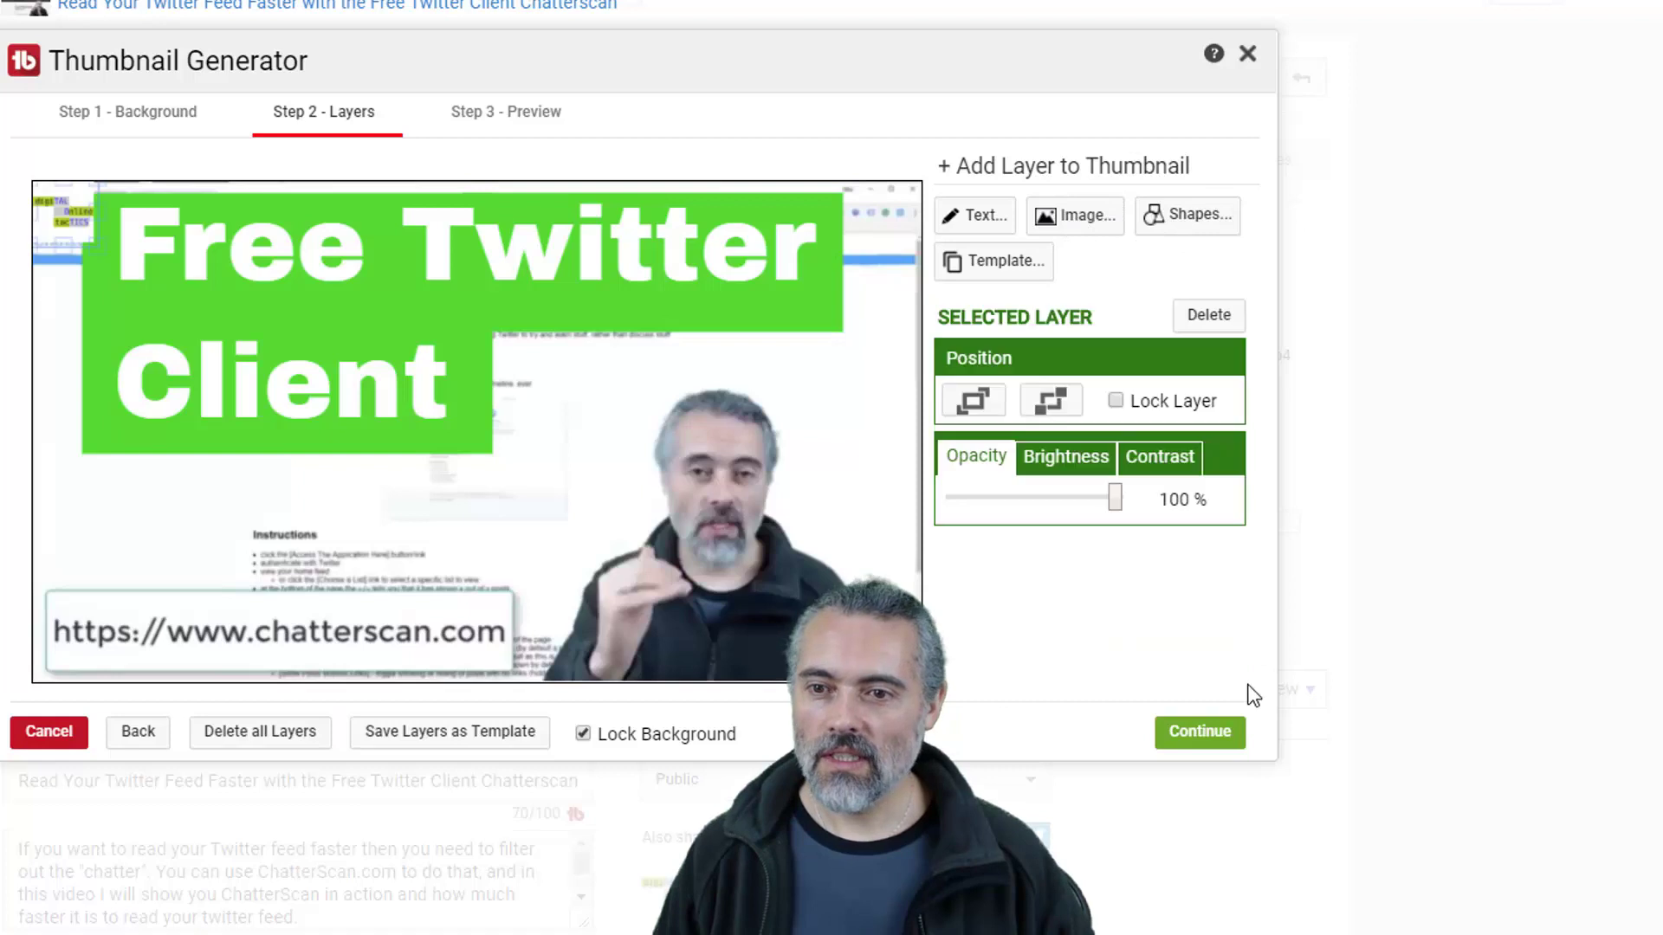
click(1088, 227)
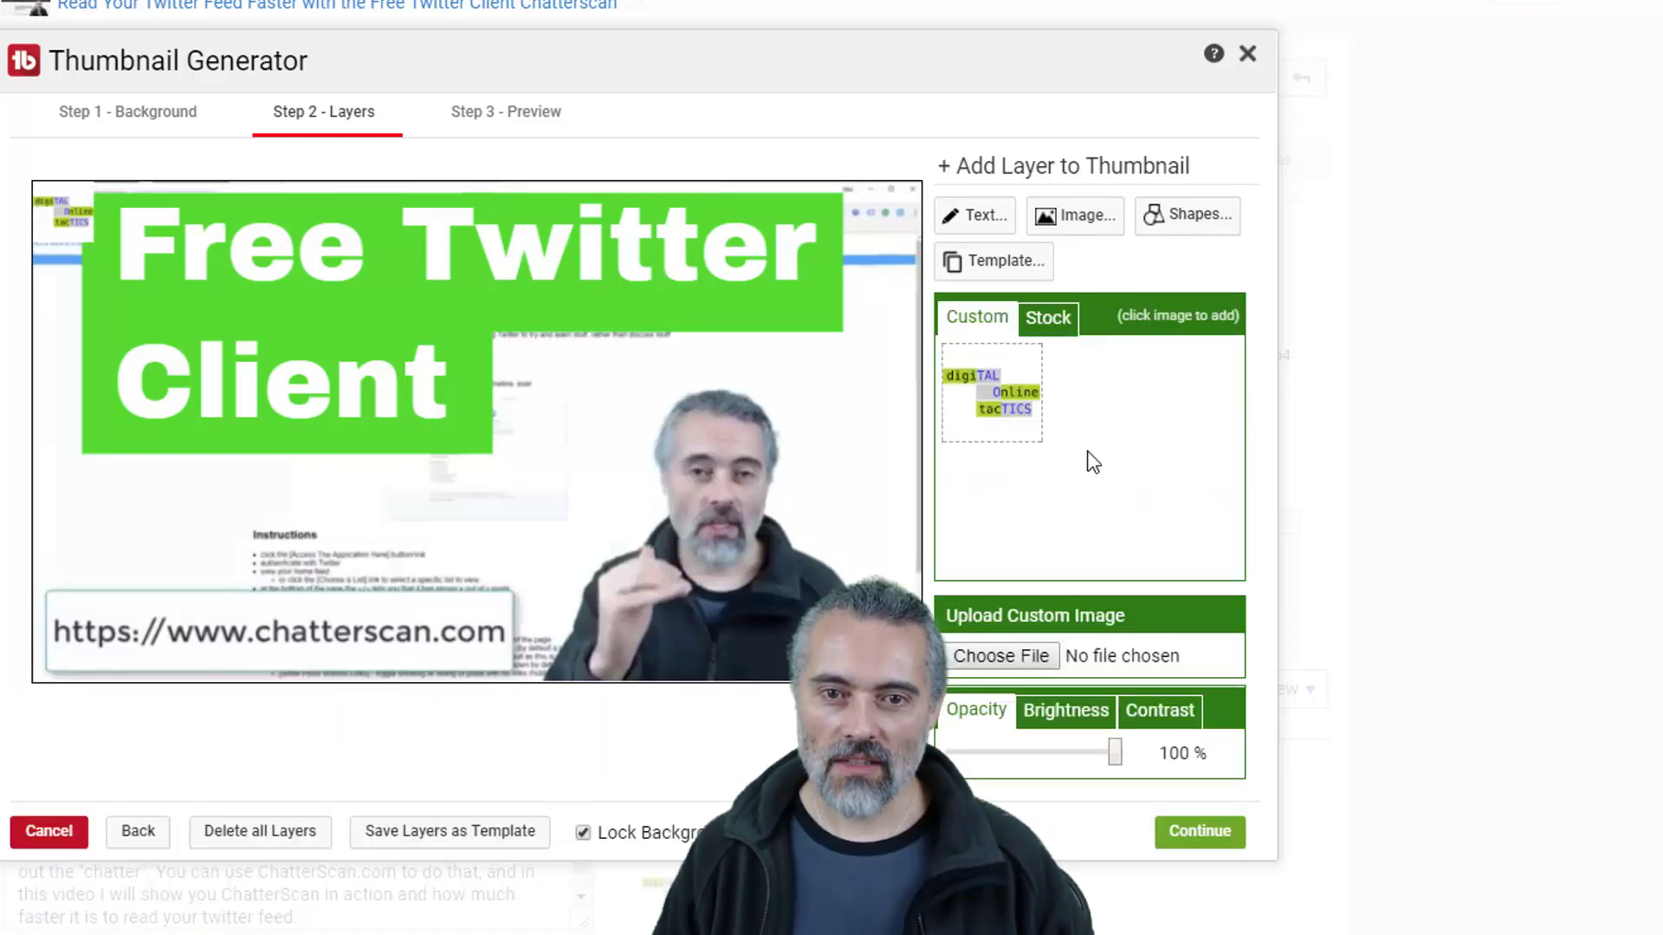
Move the logo to the lower left above the web address and preview the thumbnail
drag(74, 213, 155, 529)
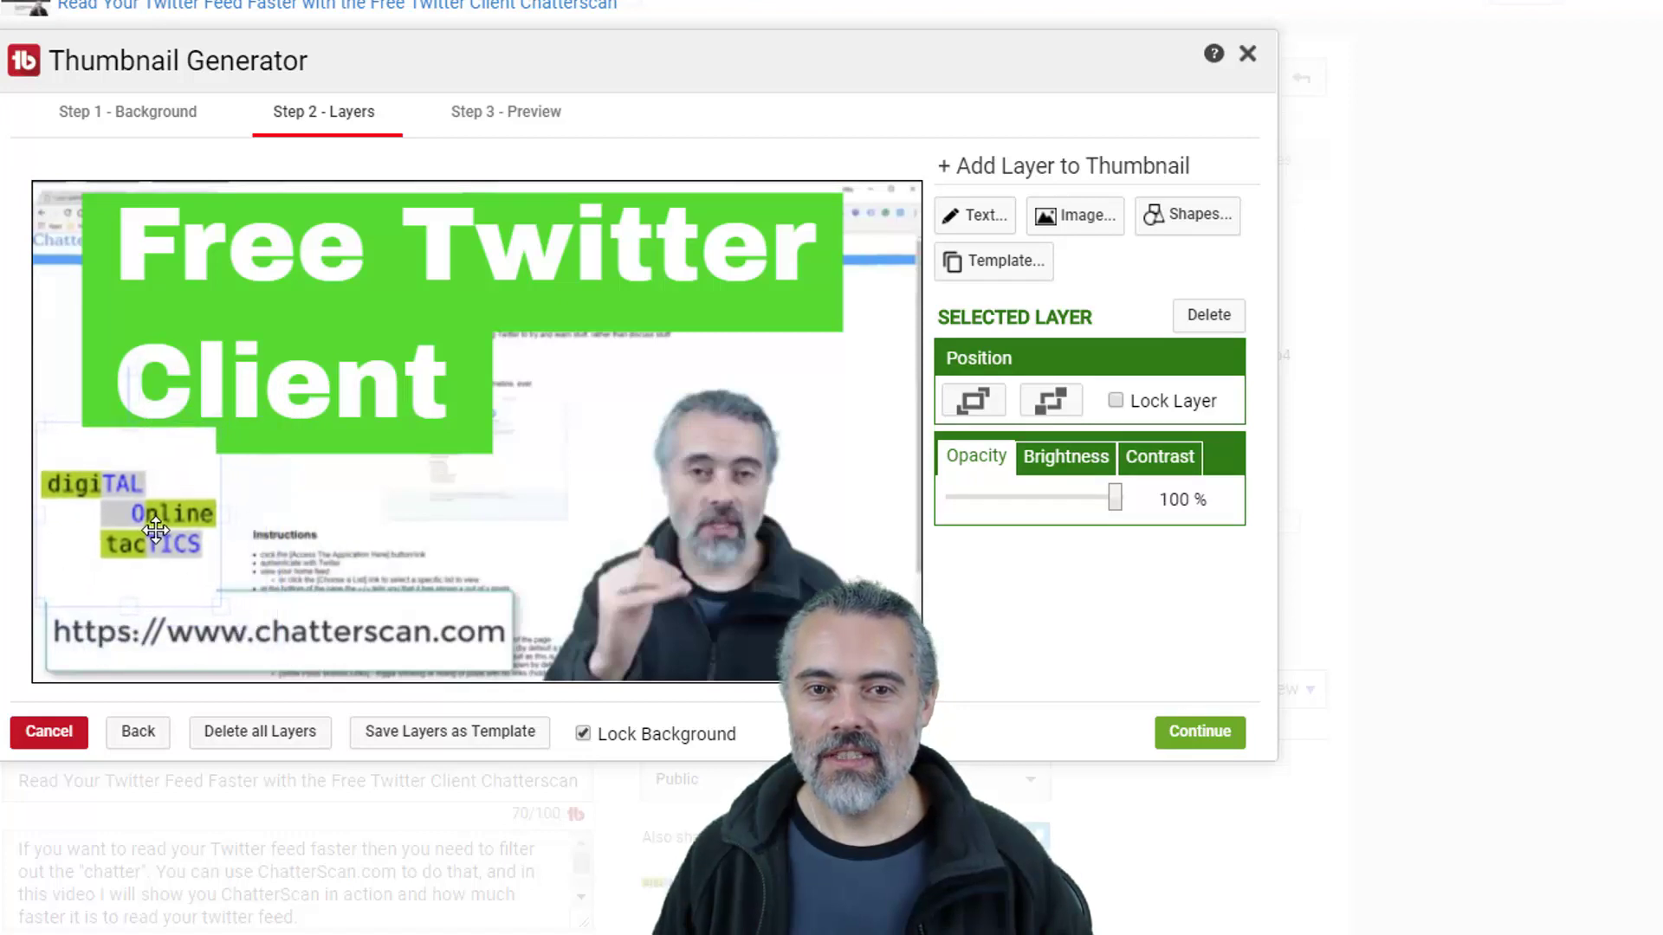
click(1198, 732)
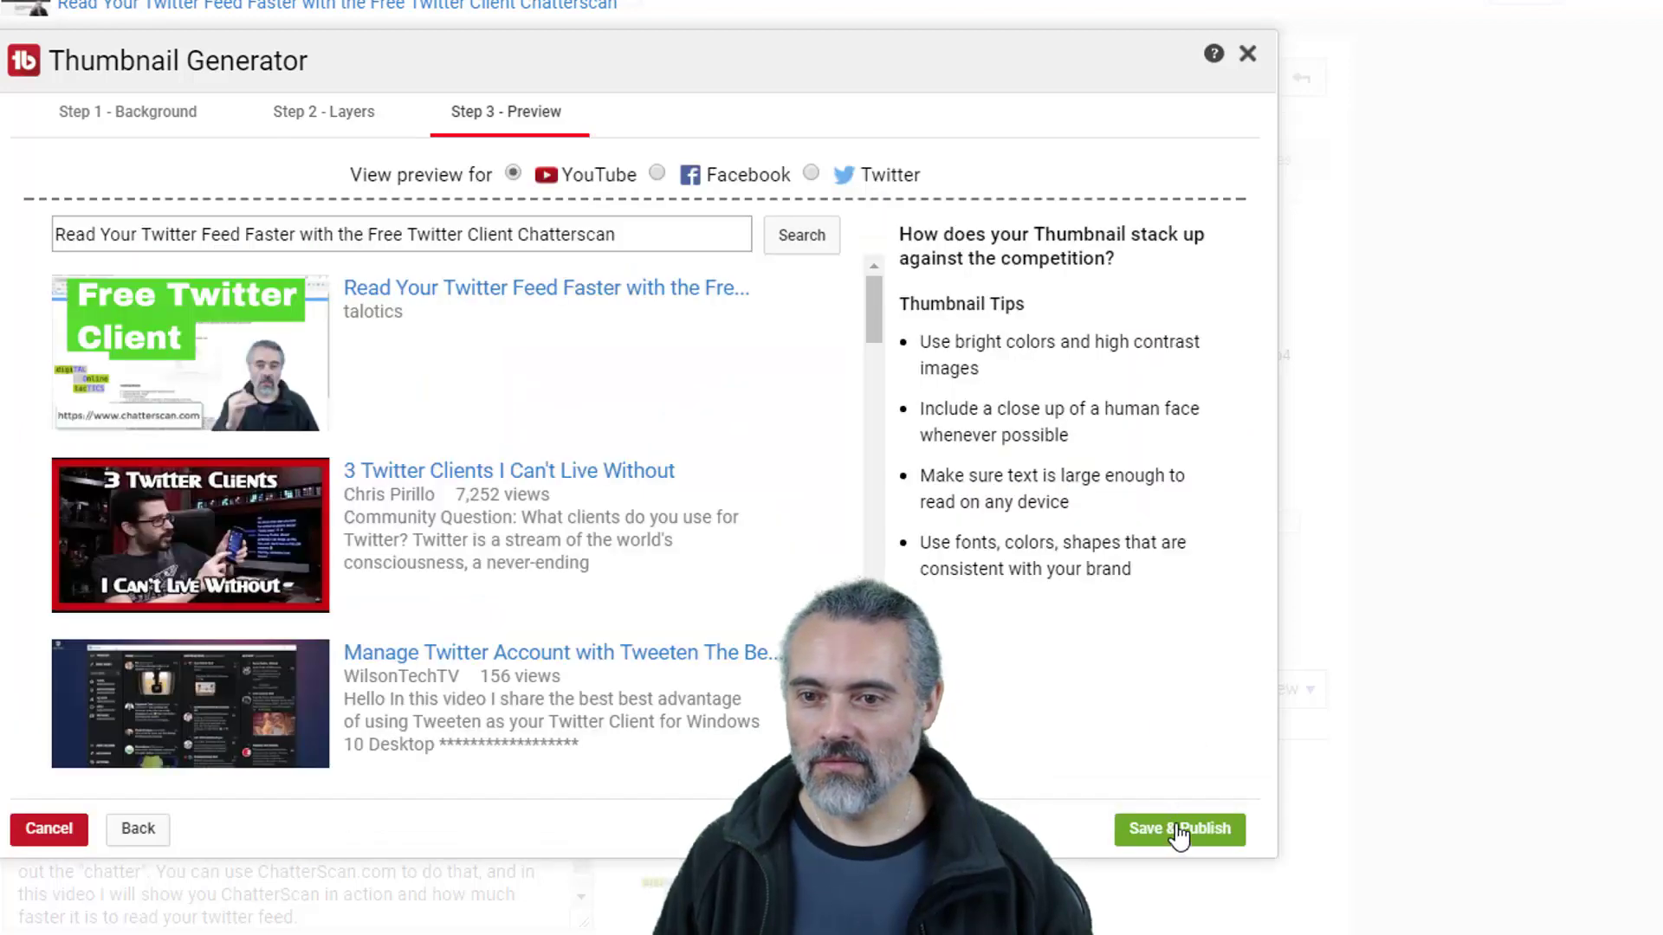
Save and publish the thumbnail, confirm, and reload the edit page to see it
click(1177, 829)
click(815, 271)
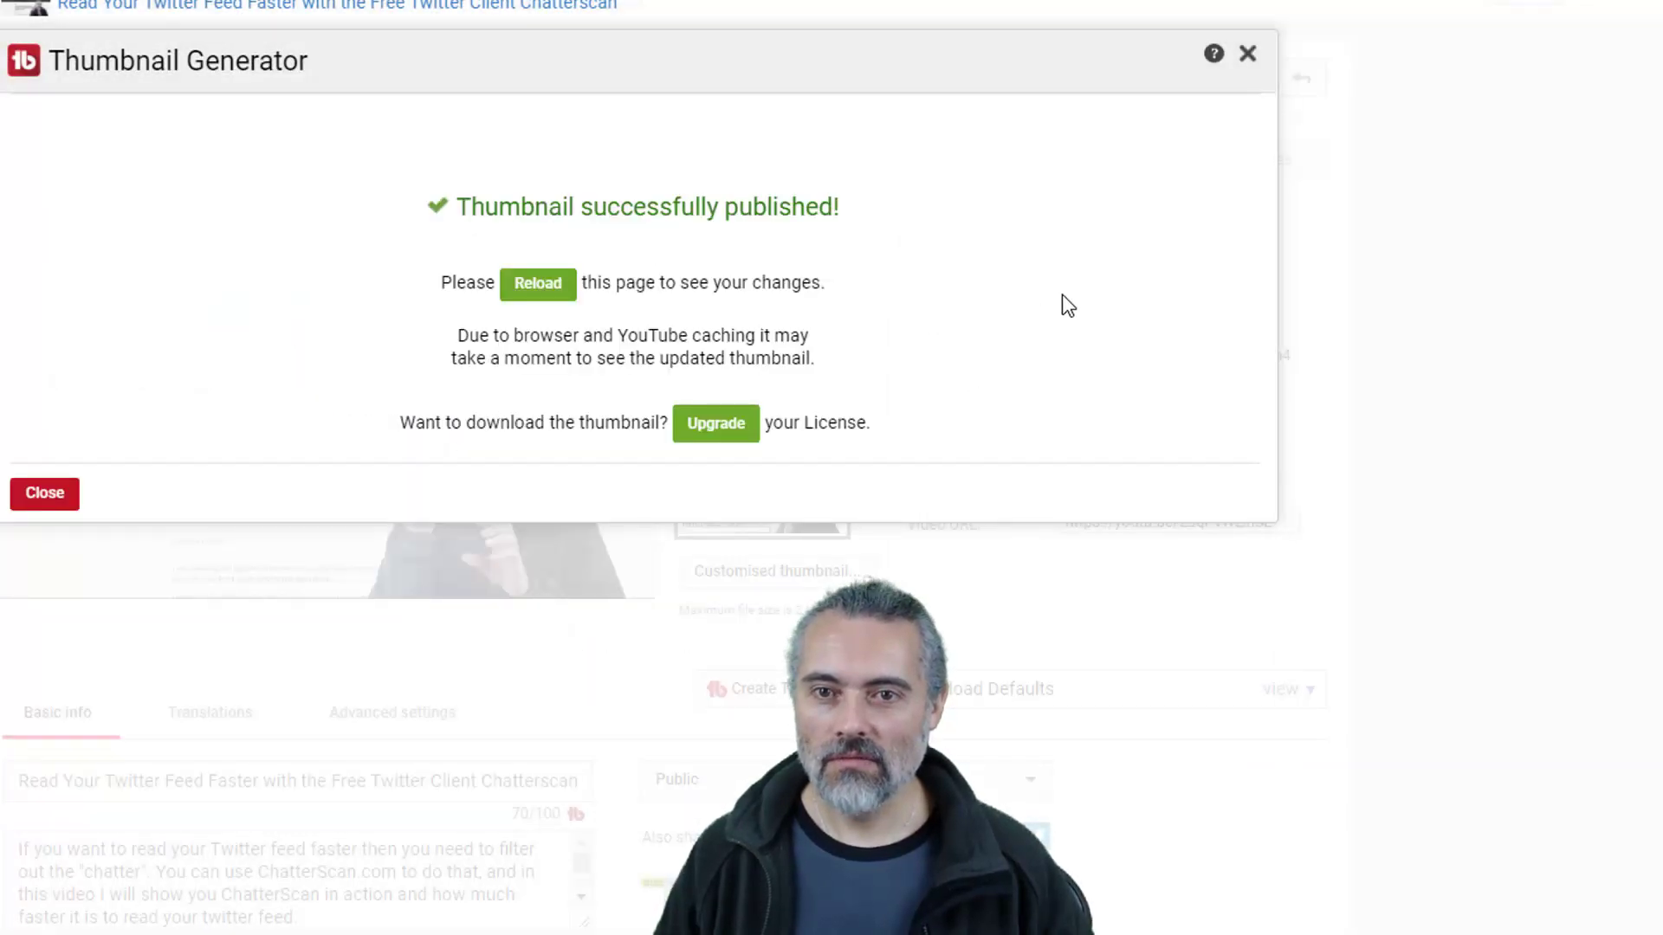
key(F5)
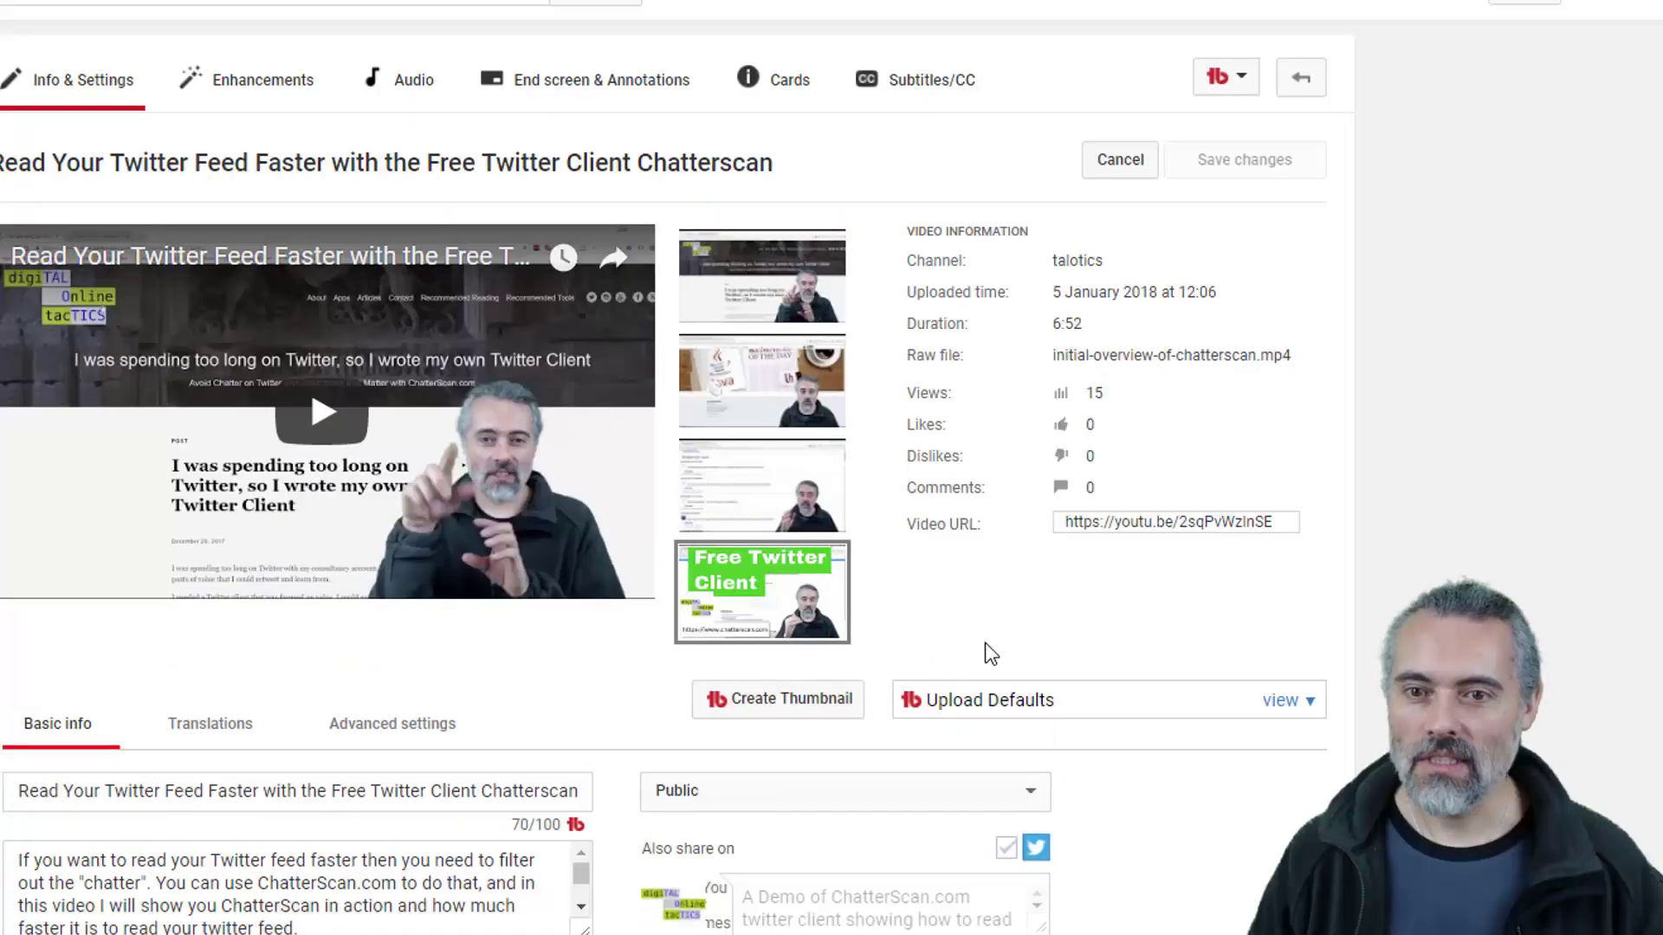
mouse_move(849, 625)
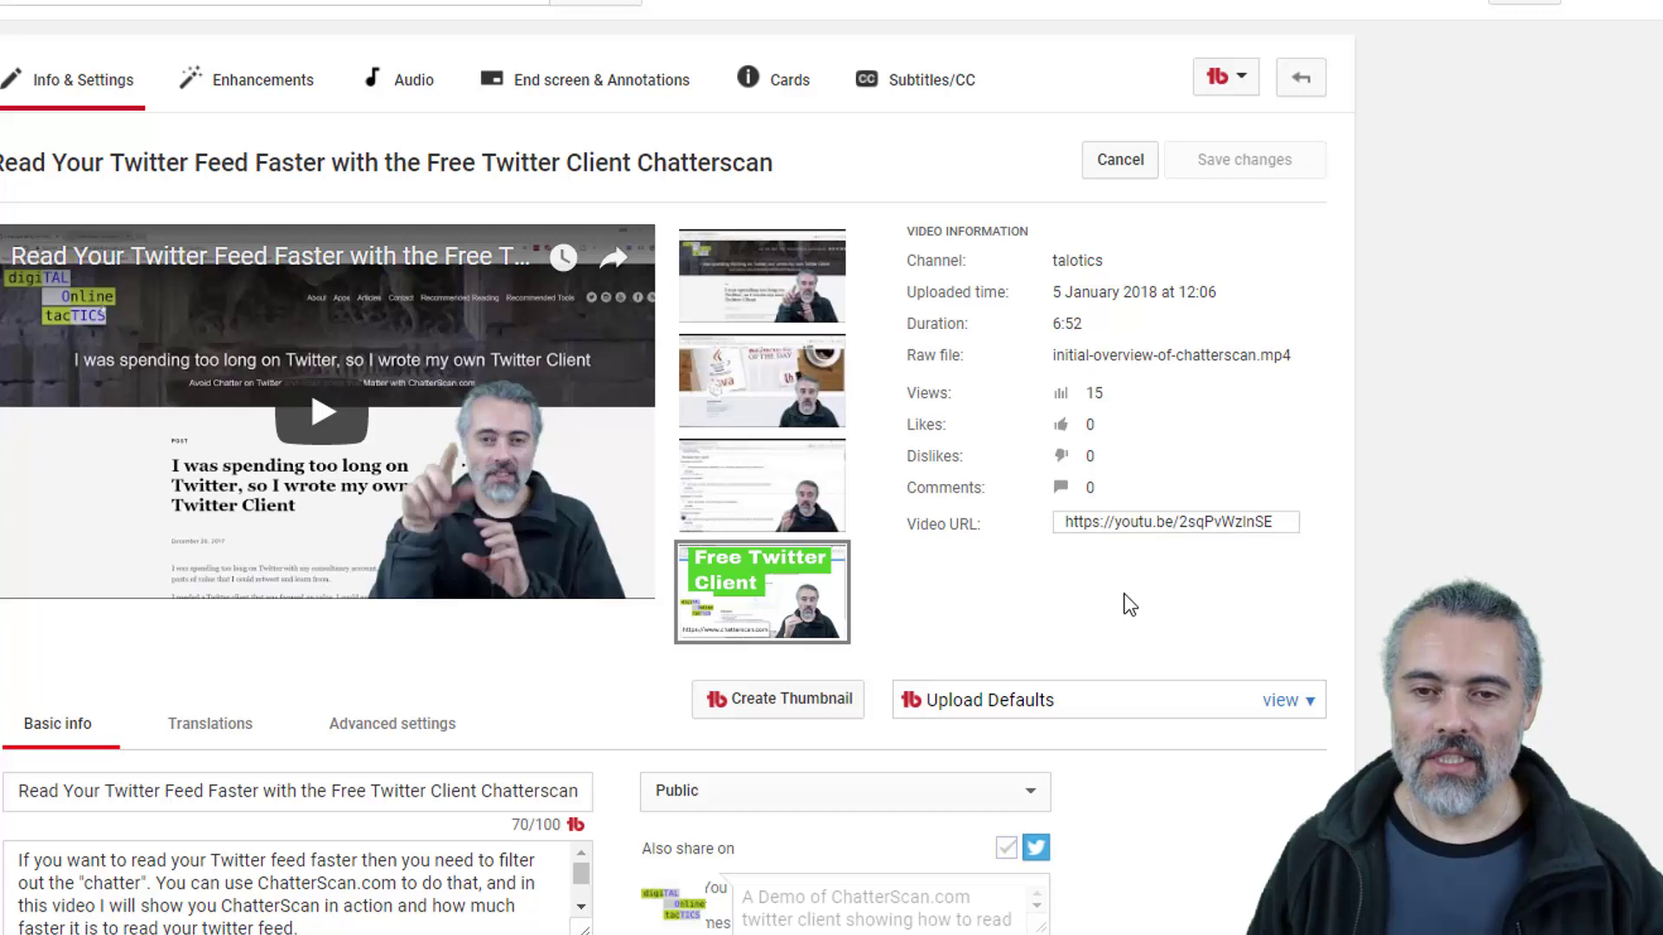
mouse_move(735, 573)
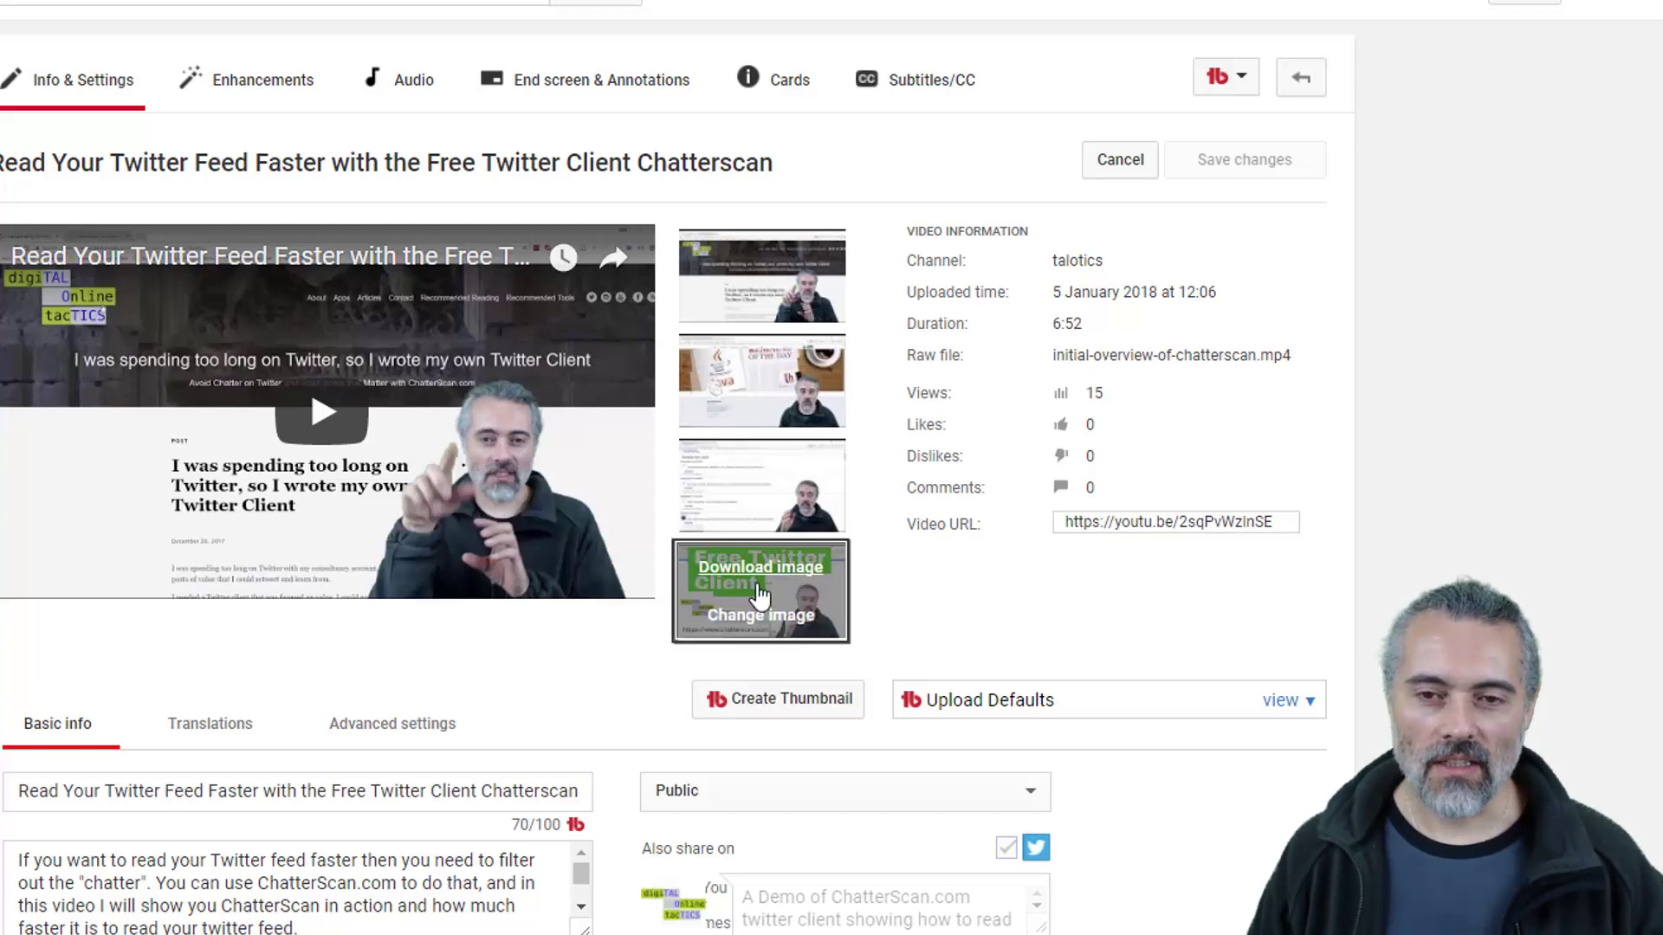